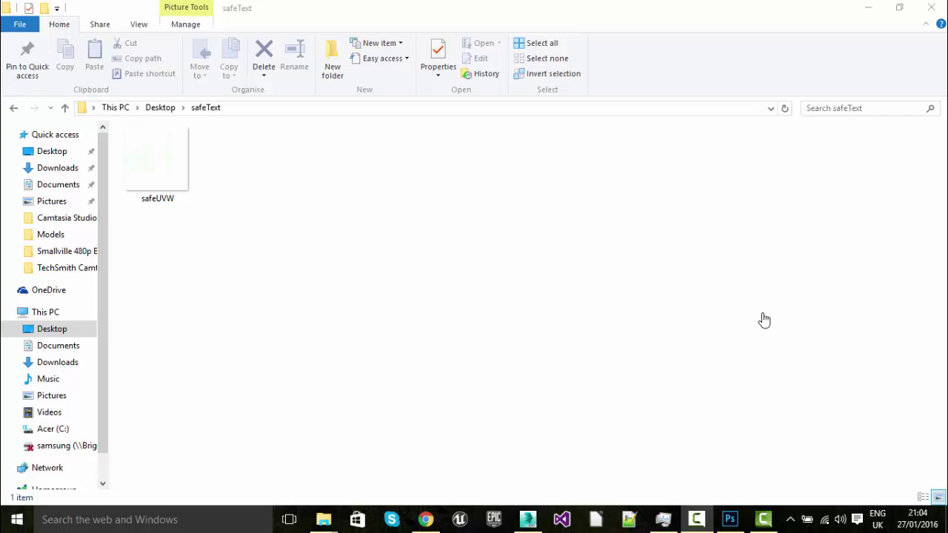
- Restore the safeText File Explorer window so the blank Photoshop canvas shows behind it
double_click(830, 20)
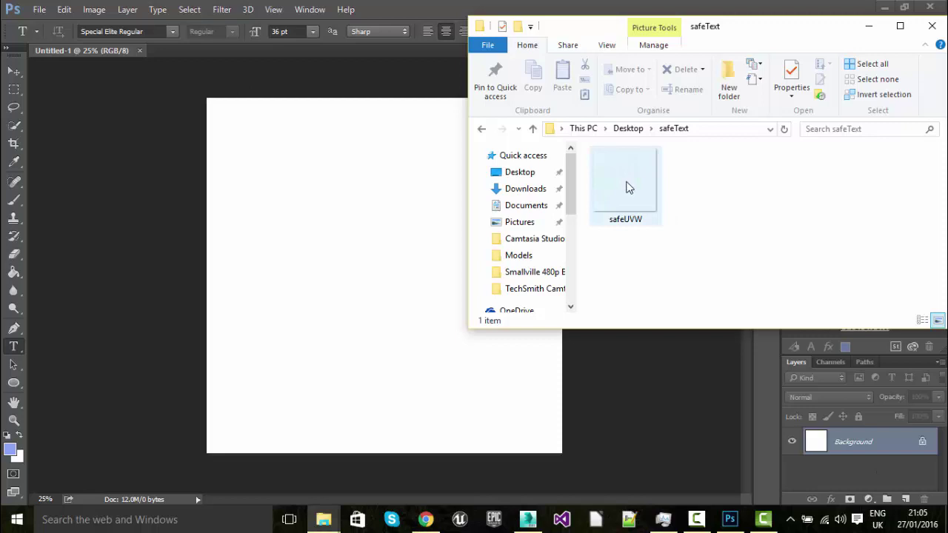
- Place the safeUVW image into the untitled document and zoom out to see the whole layout
left_click_drag(626, 187, 368, 274)
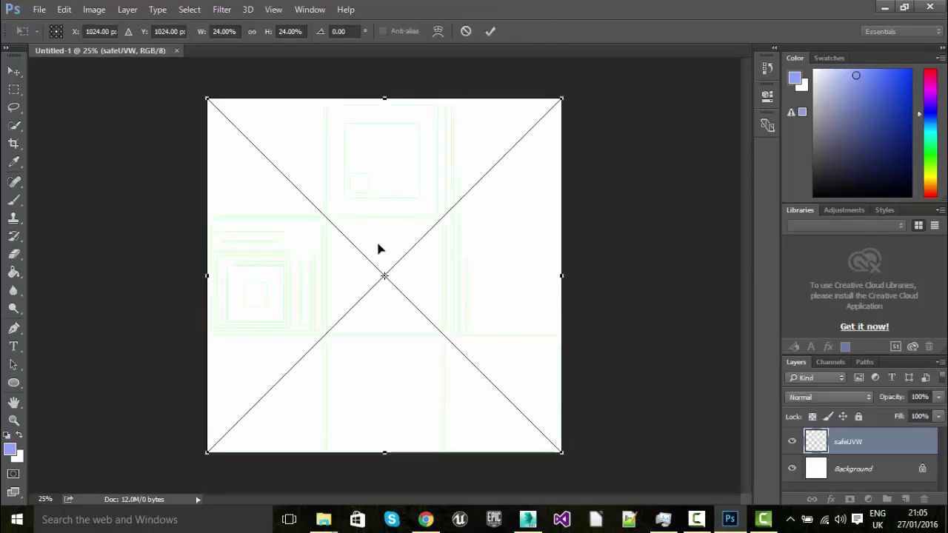
right_click(378, 244)
left_click(393, 256)
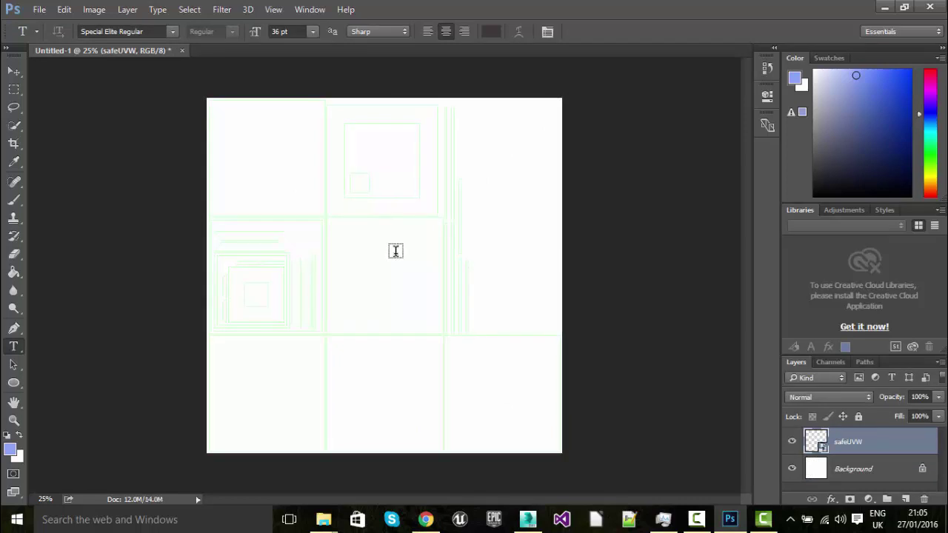
key("ctrl+plus")
key("ctrl+plus")
key("ctrl+plus")
key("ctrl+plus")
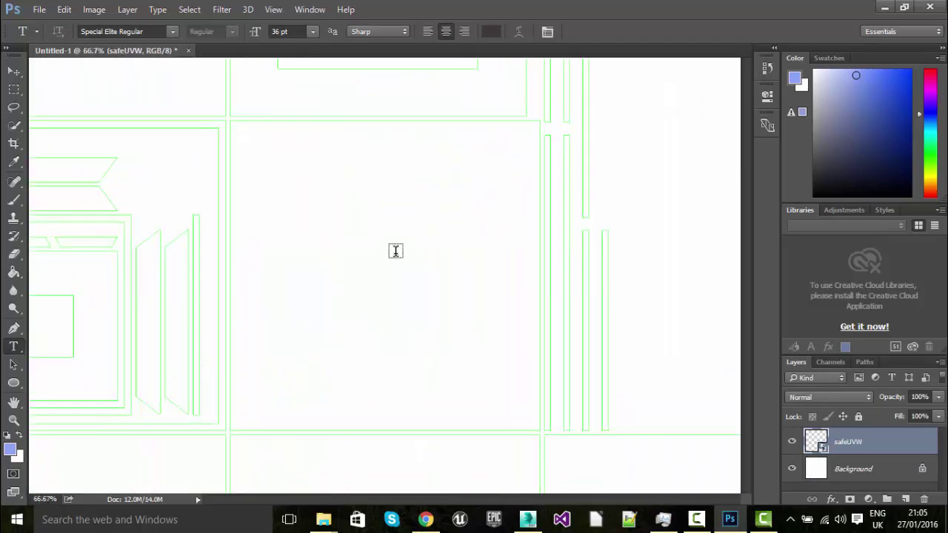
key("ctrl+minus")
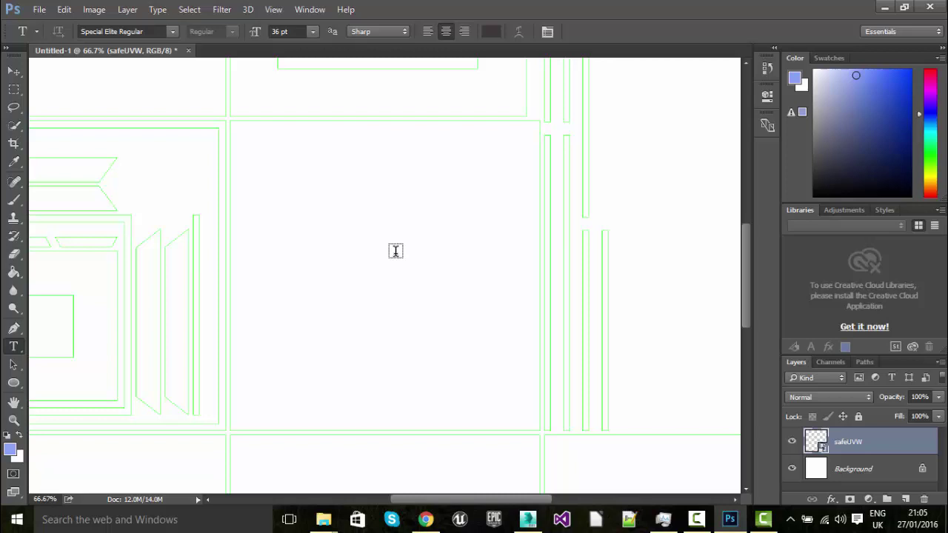
key("ctrl+minus")
key("ctrl+minus")
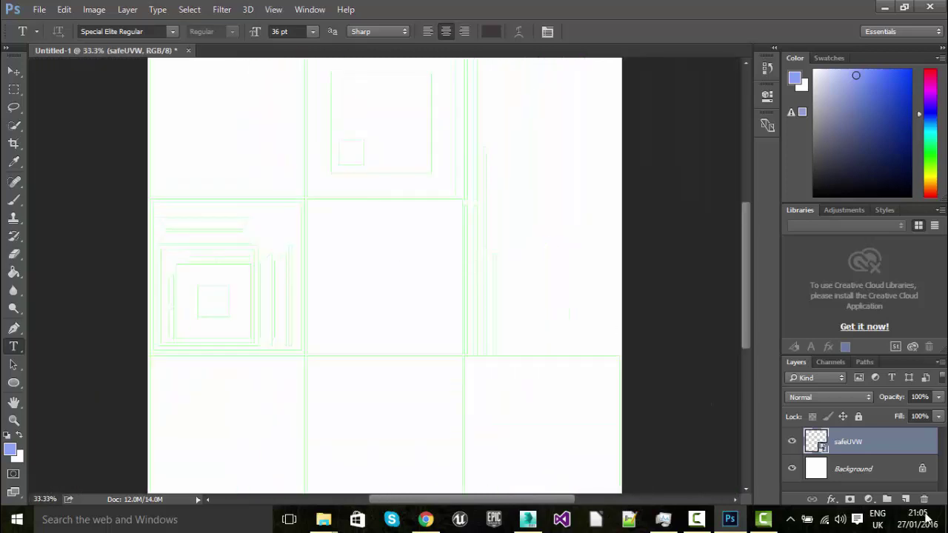
- Unlock the Background as Layer 0, delete it, then undo the deletion
left_click(791, 469)
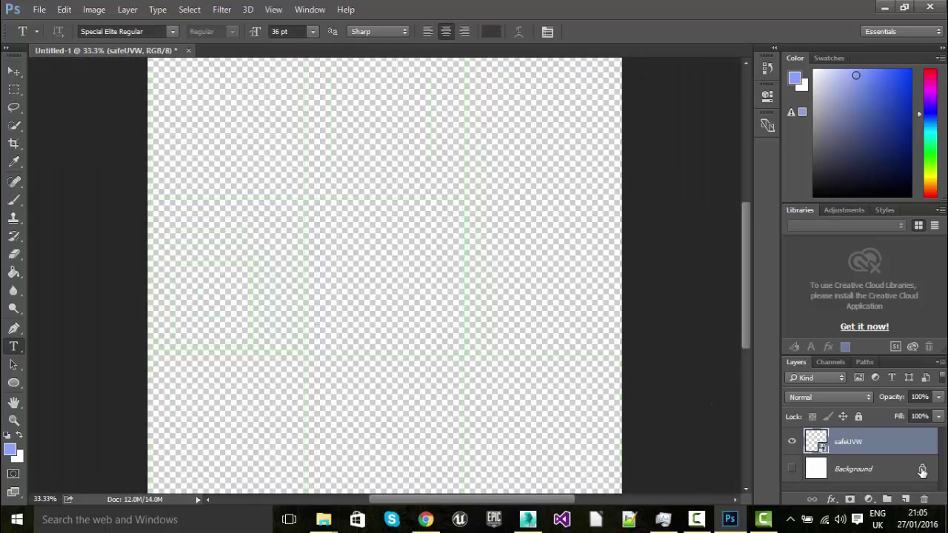
left_click(923, 470)
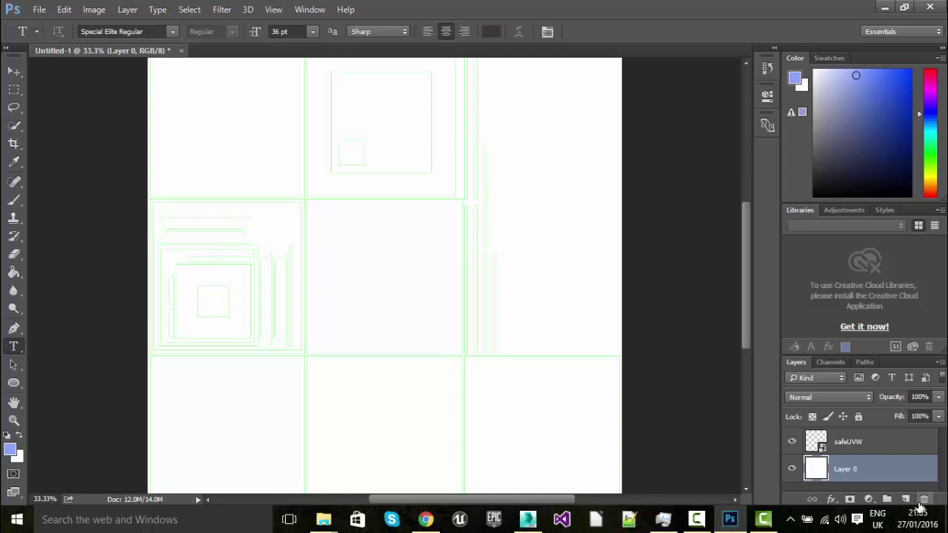
left_click(922, 500)
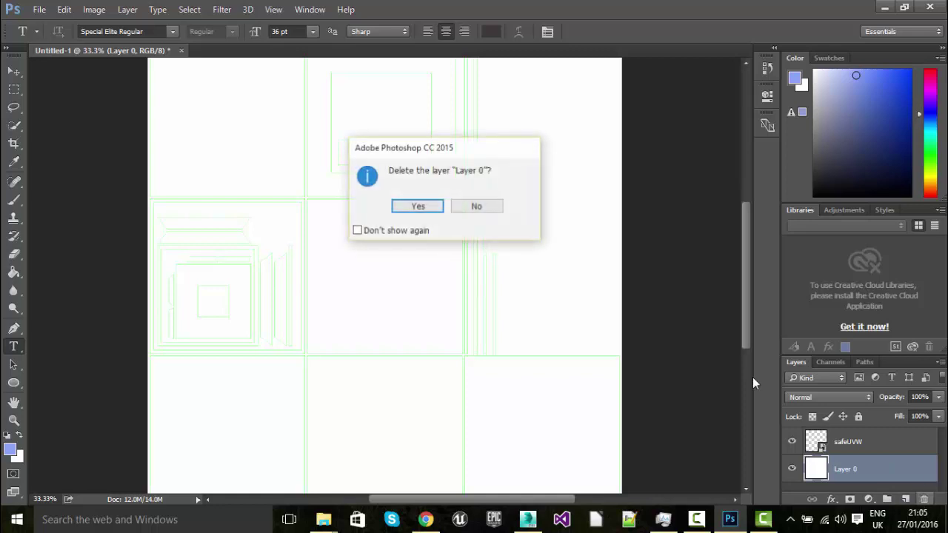
left_click(414, 205)
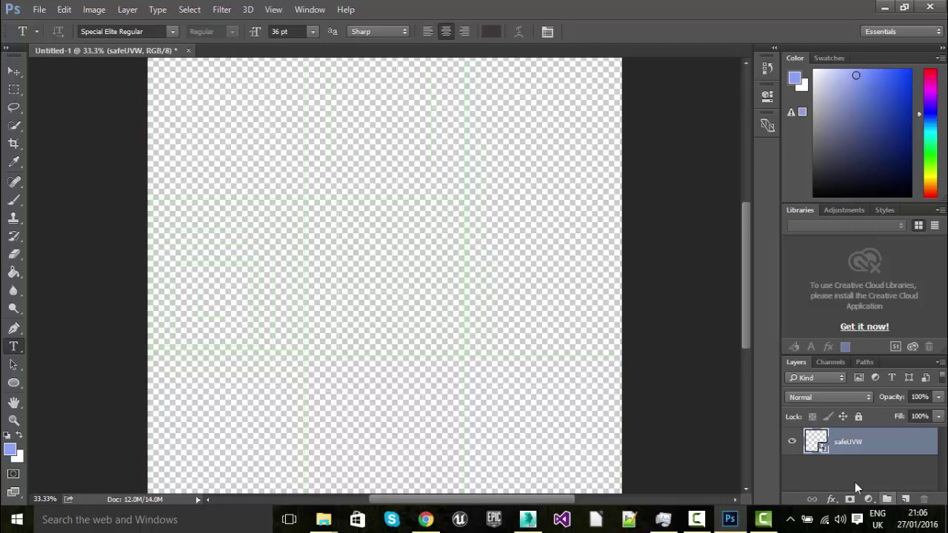
key("ctrl+z")
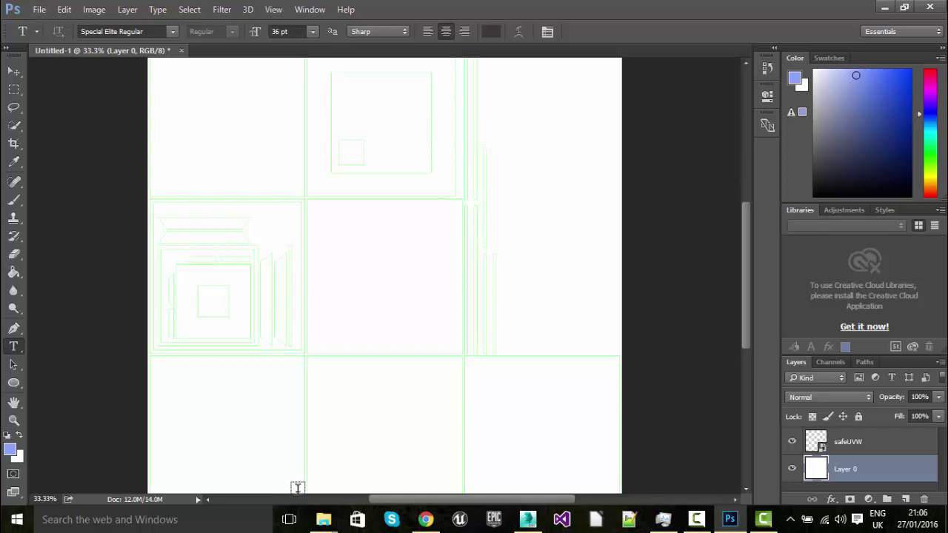
- Switch to Google Chrome on a new Google tab
left_click(425, 519)
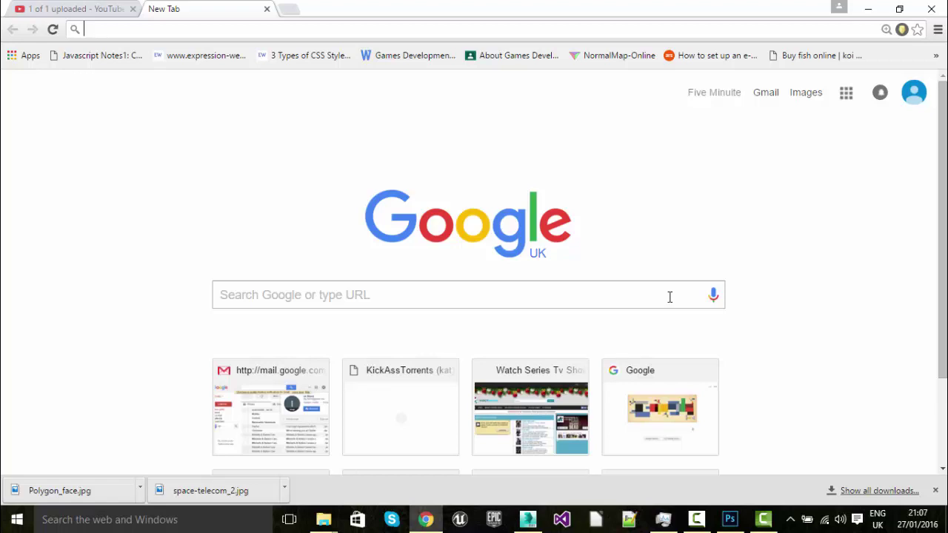
- Search Google Images for 'pitted metal texture' and preview the metal-pitted-rust-grunge-01 image
type("pitted me")
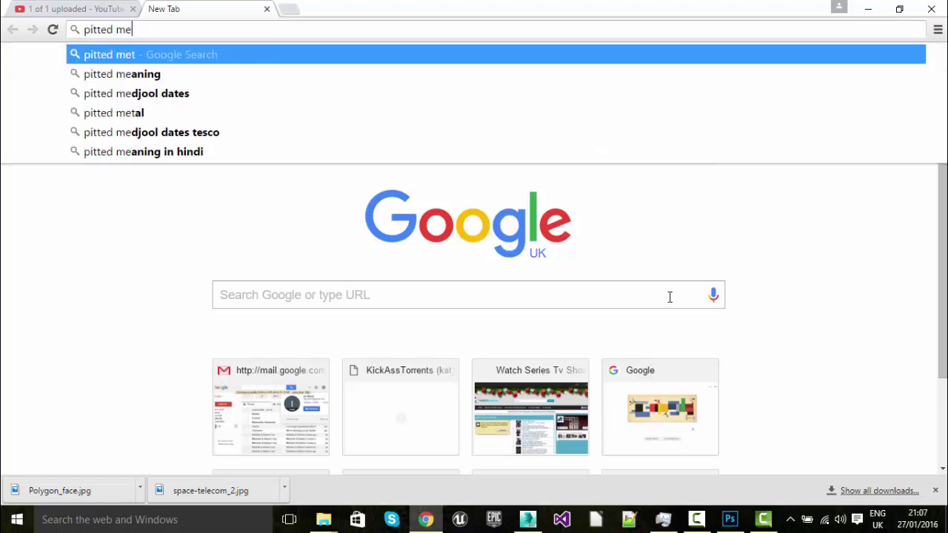
type("tal textur")
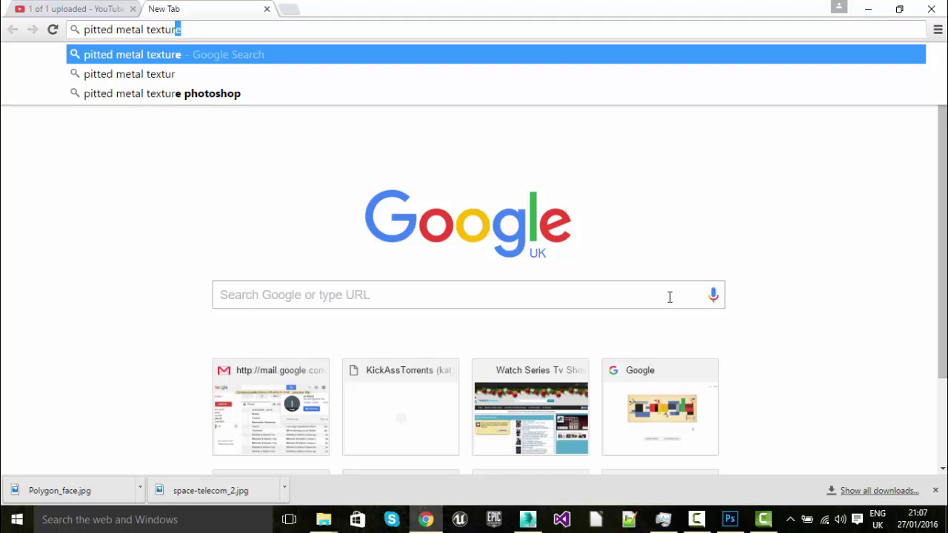
key("Return")
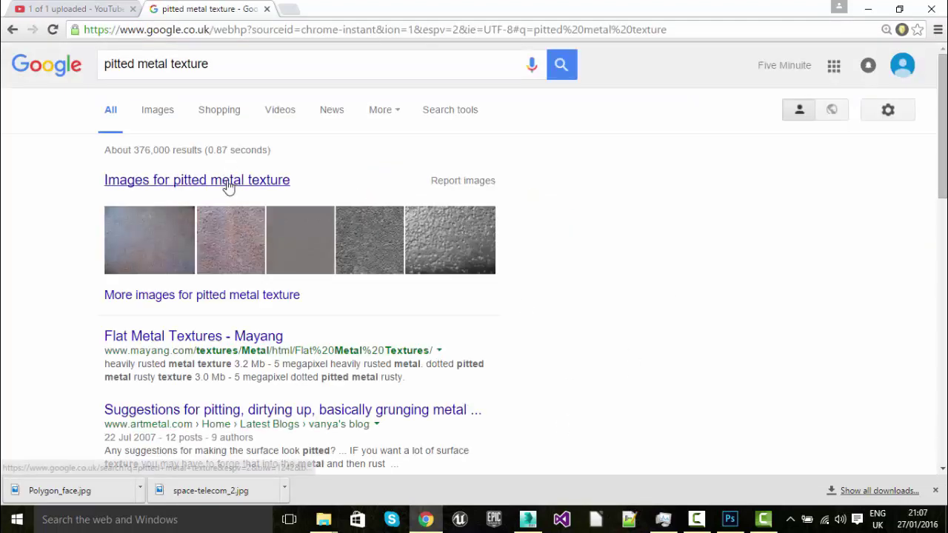
left_click(164, 110)
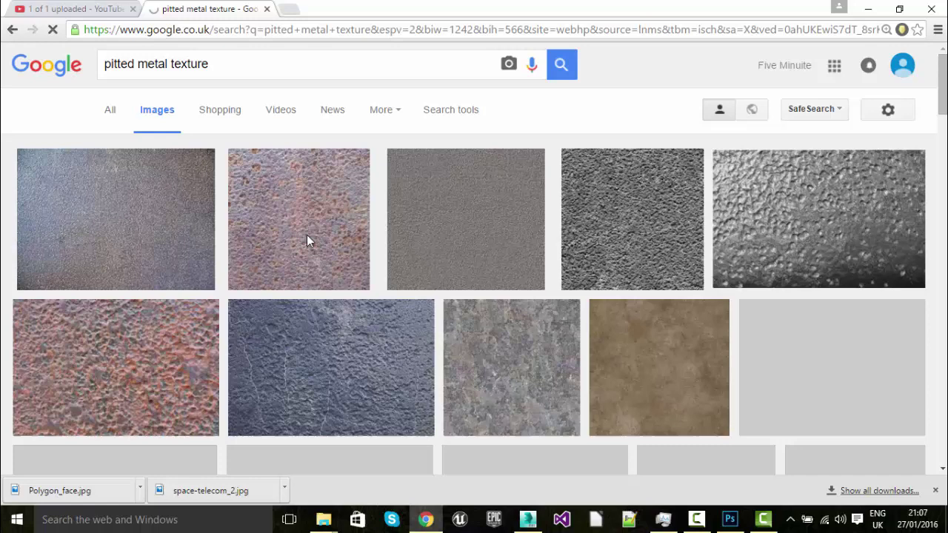
left_click(307, 234)
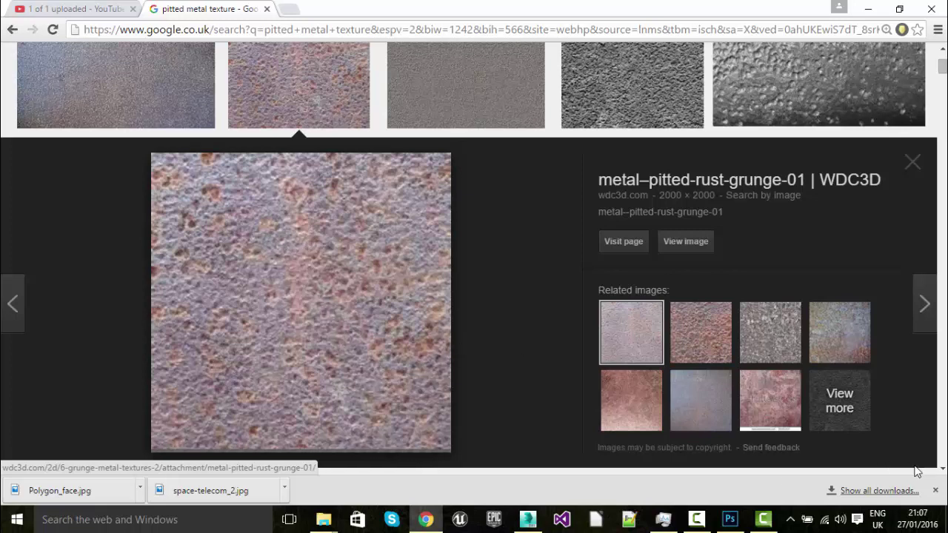
left_click(935, 491)
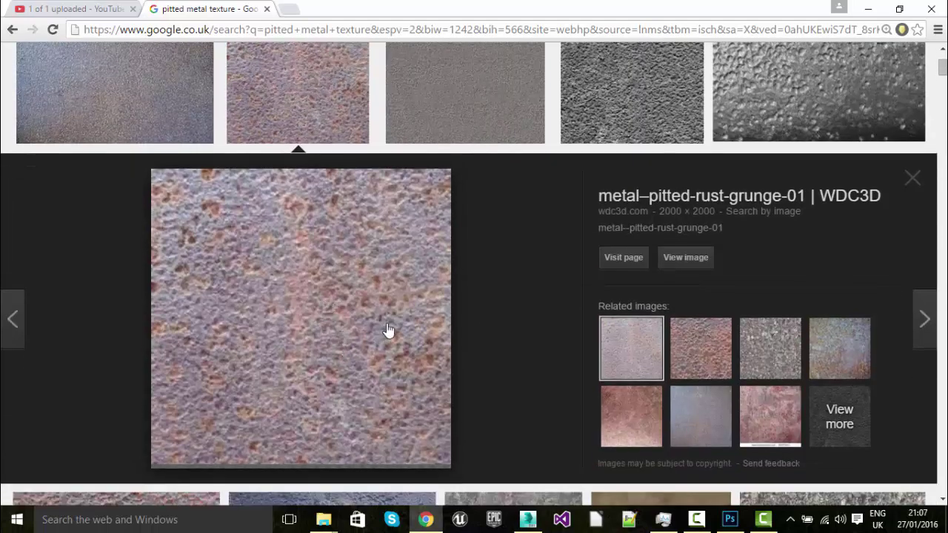
- Save the full-size metal-pitted-rust-grunge-01.jpg and drag the download into the Photoshop document
left_click(465, 348)
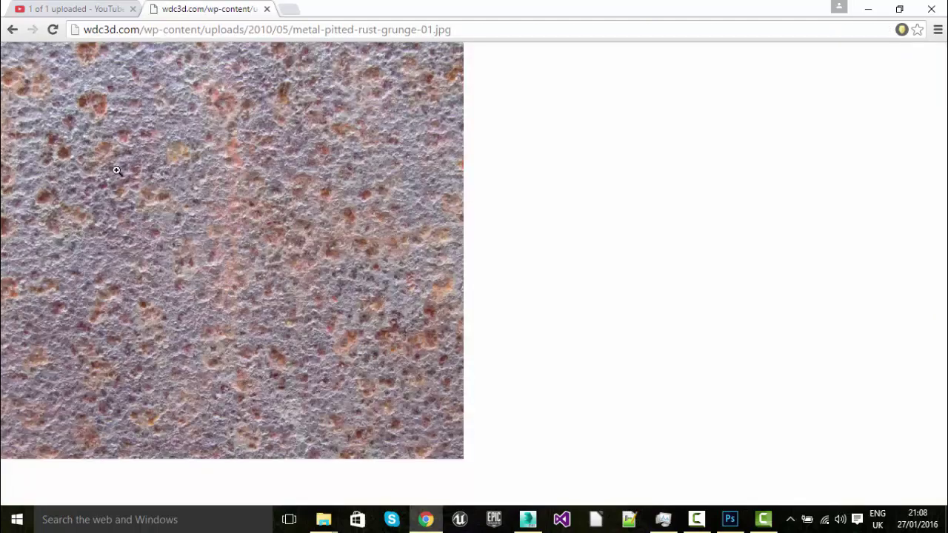
right_click(233, 235)
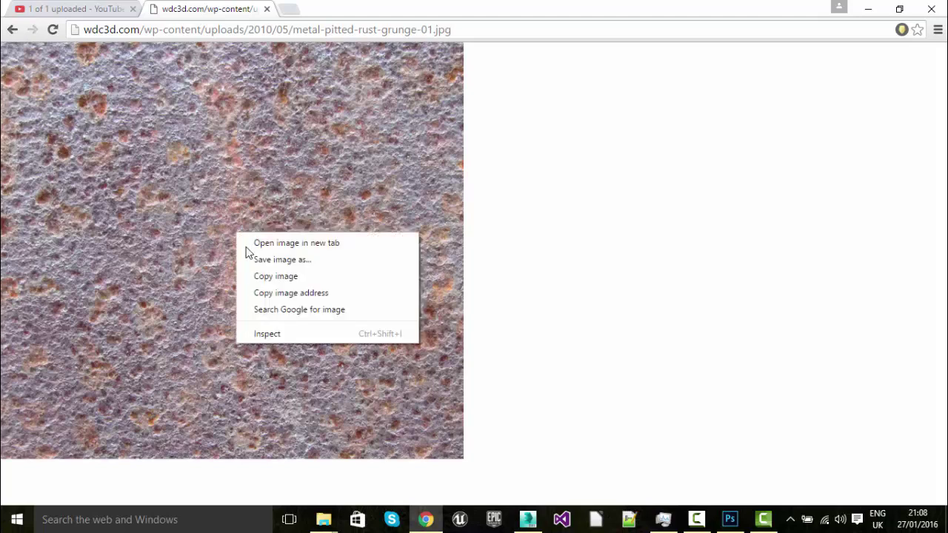
left_click(256, 261)
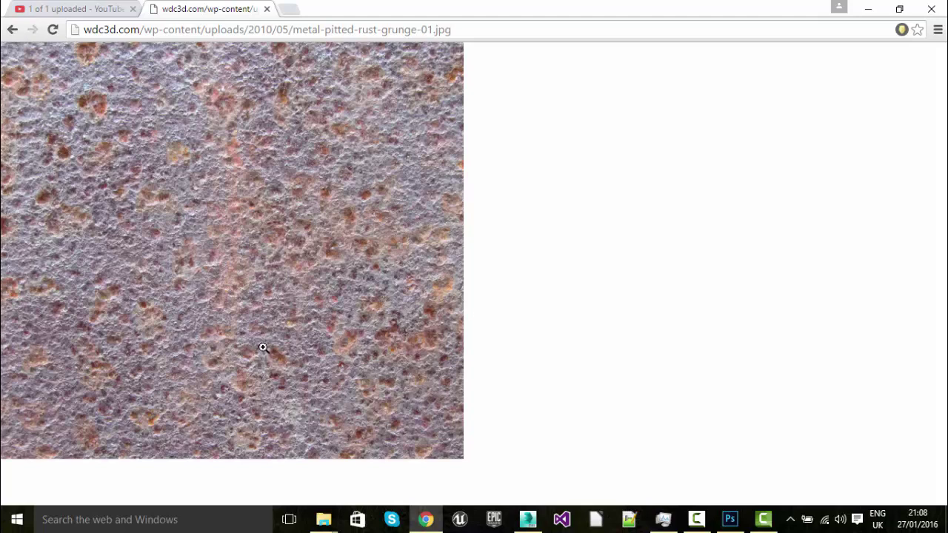
right_click(249, 301)
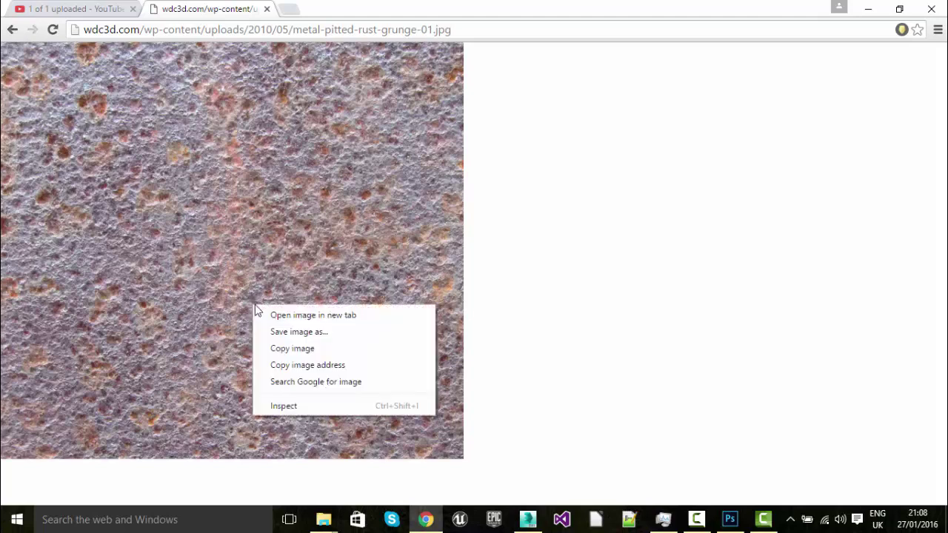
left_click(302, 333)
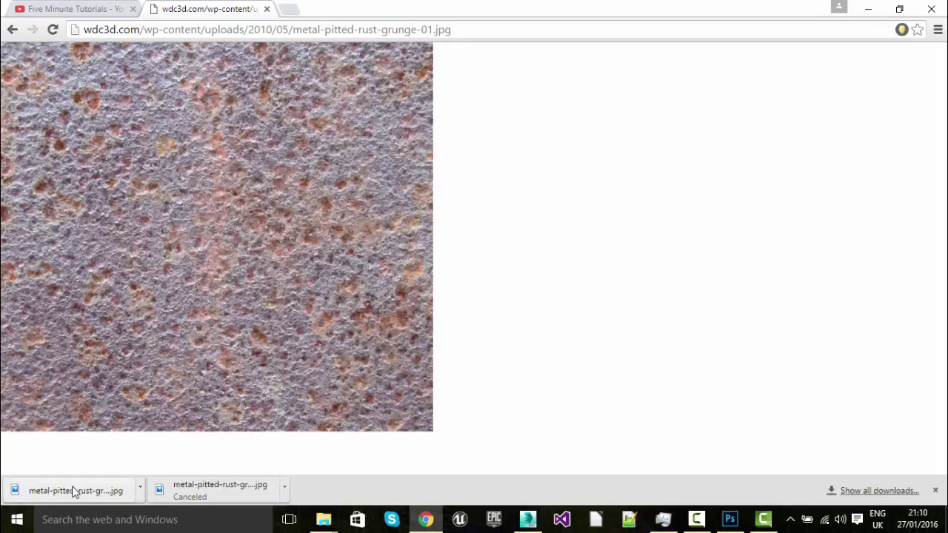
left_click_drag(76, 491, 524, 354)
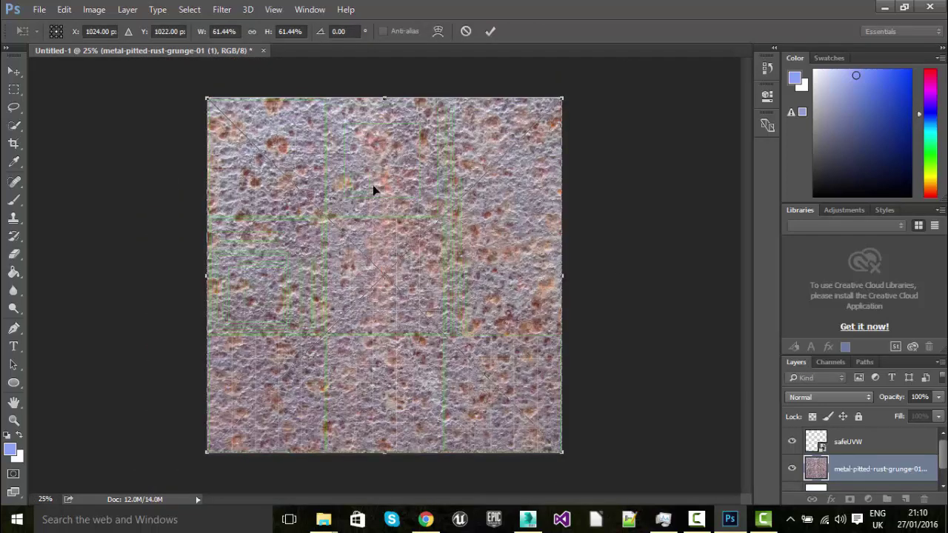
- Commit the placed rust texture as a layer beneath safeUVW and zoom in
right_click(500, 231)
left_click(516, 242)
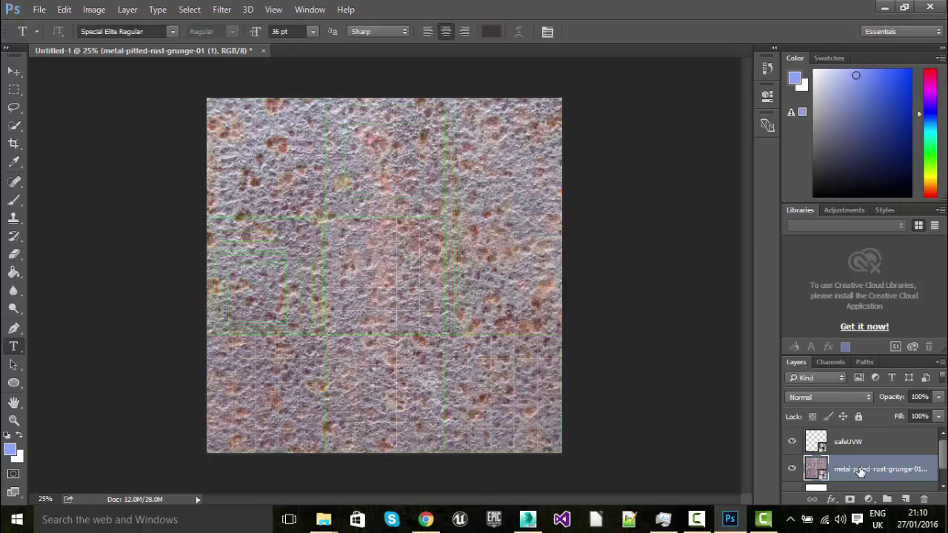
scroll(425, 294, "up", 4)
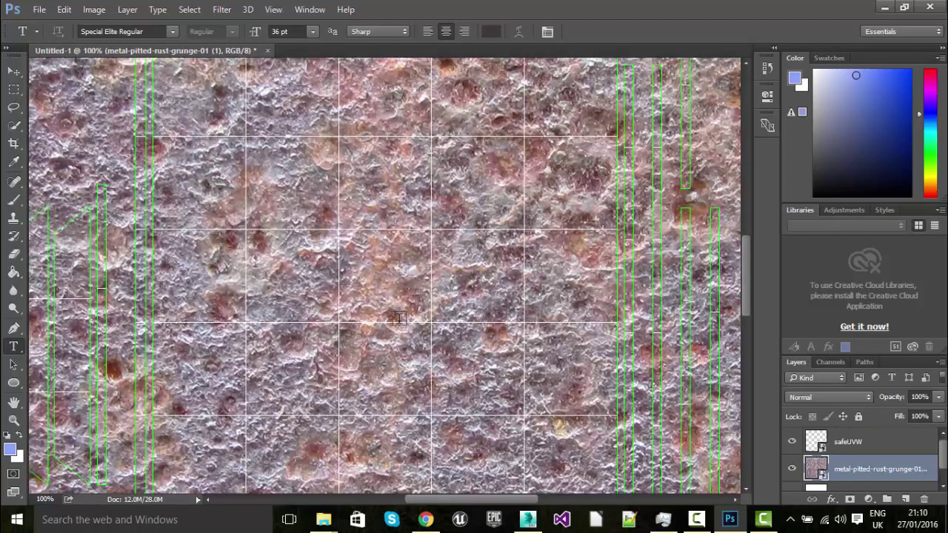
- Duplicate the rust texture layer into a new document, Untitled-2
right_click(889, 469)
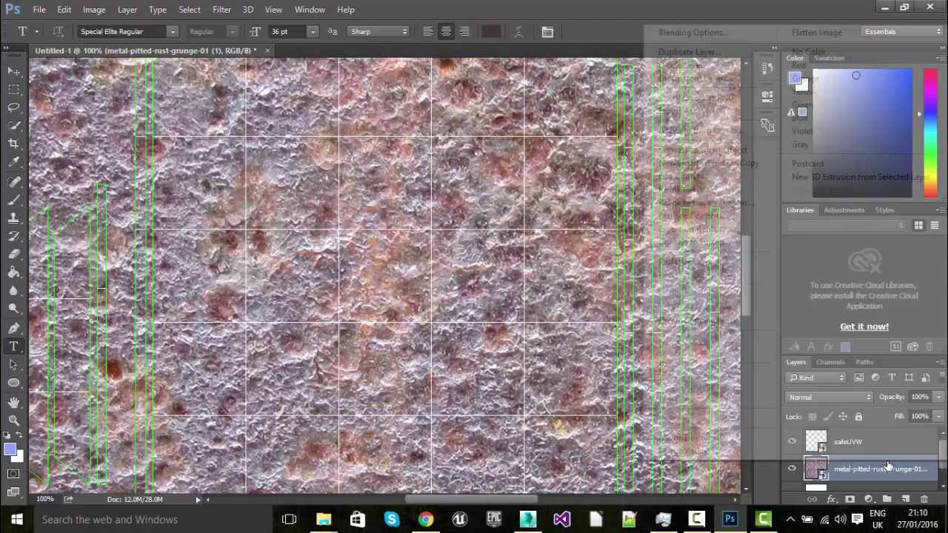
left_click(690, 52)
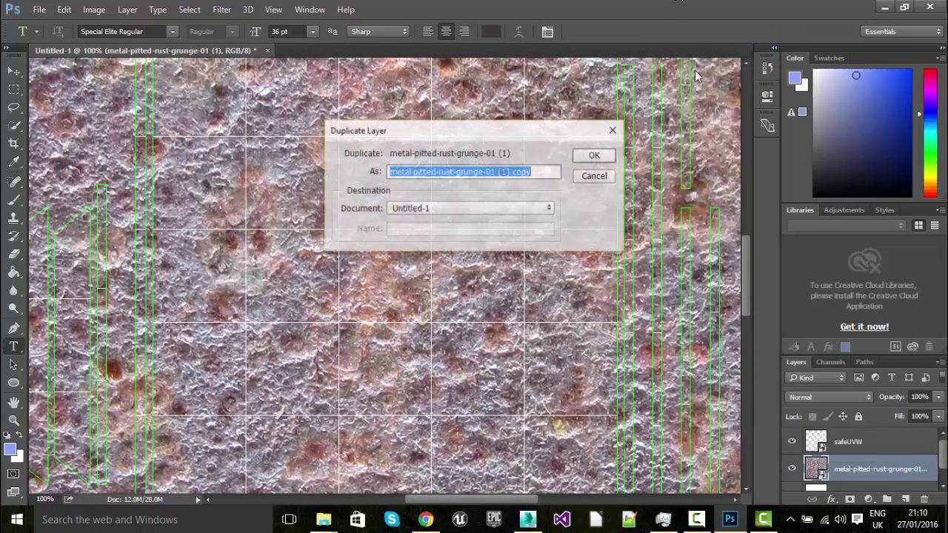
left_click(474, 209)
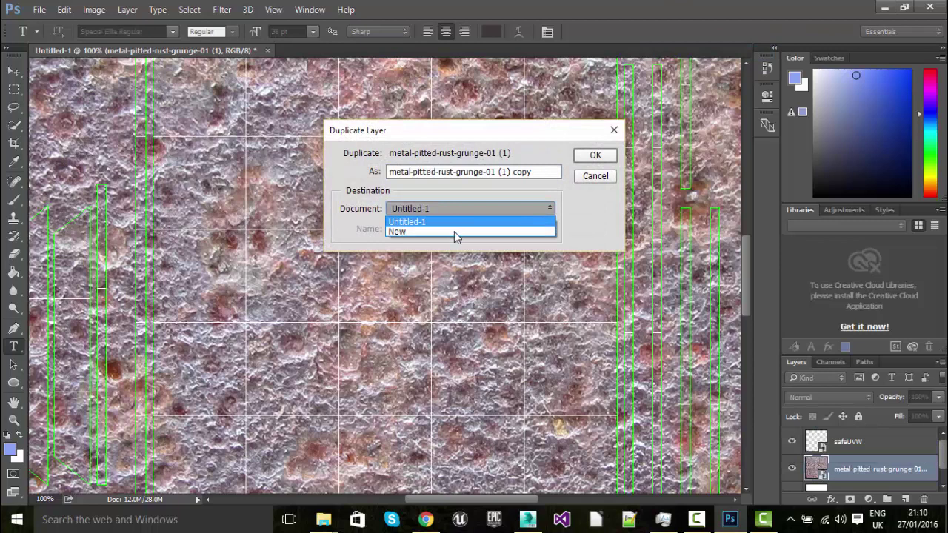
left_click(452, 234)
left_click(594, 155)
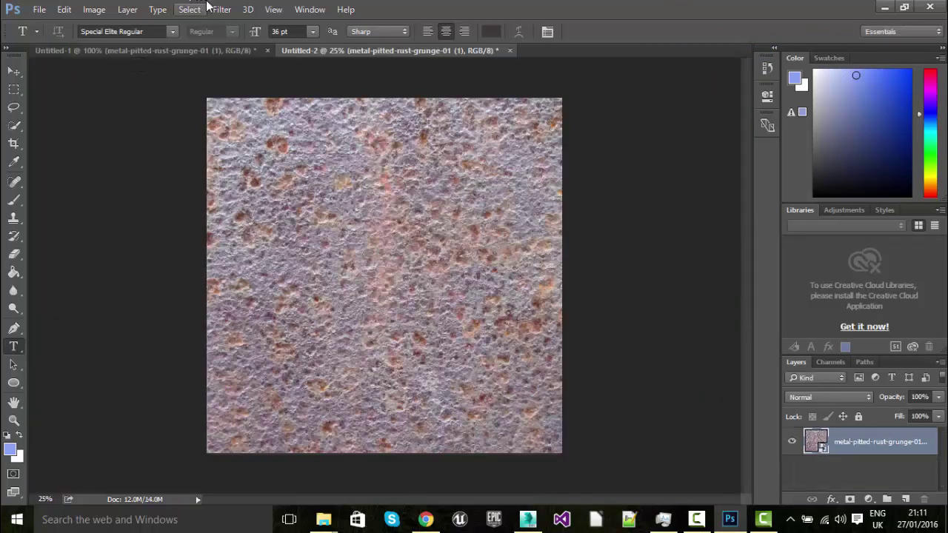
- Select the entire texture image with the Rectangular Marquee
left_click(12, 89)
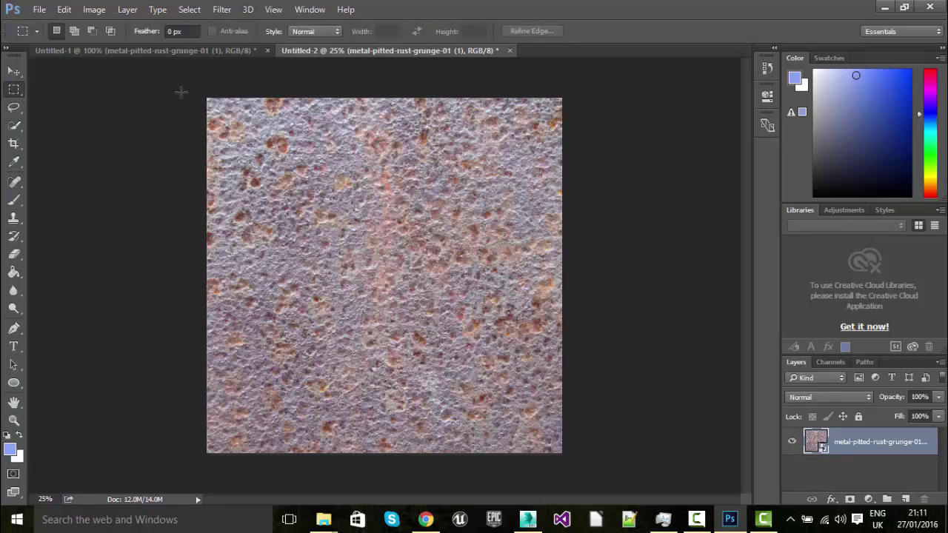
left_click_drag(184, 74, 629, 503)
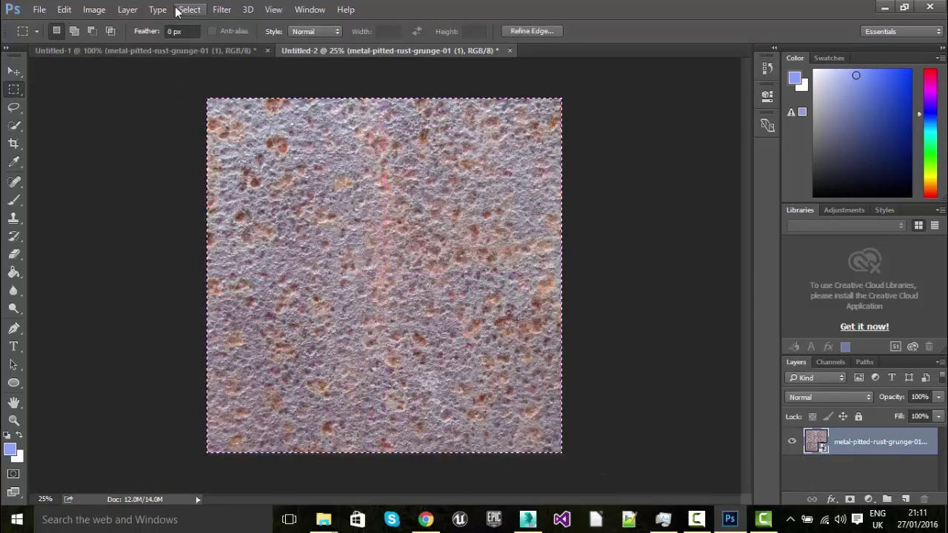
left_click(220, 9)
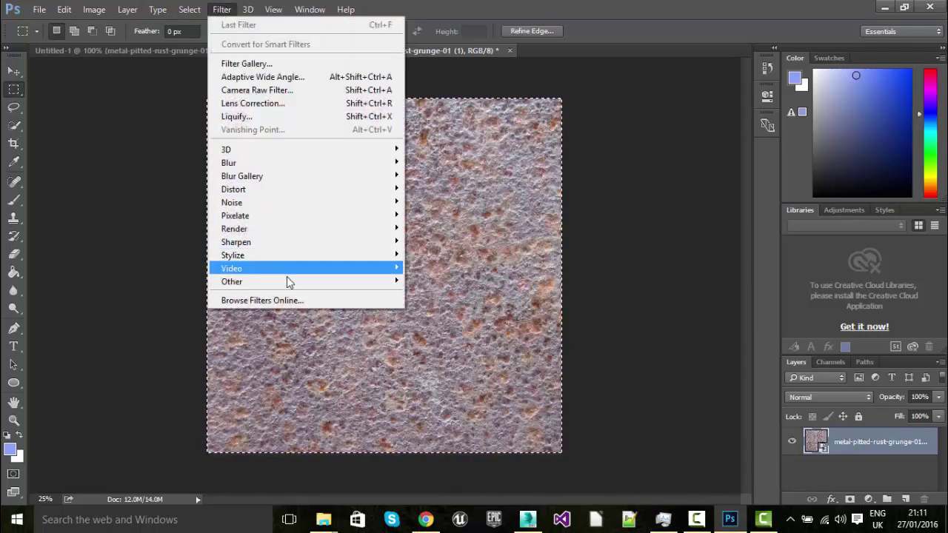
- Offset the texture 1024 pixels horizontally and vertically with Wrap Around
mouse_move(289, 281)
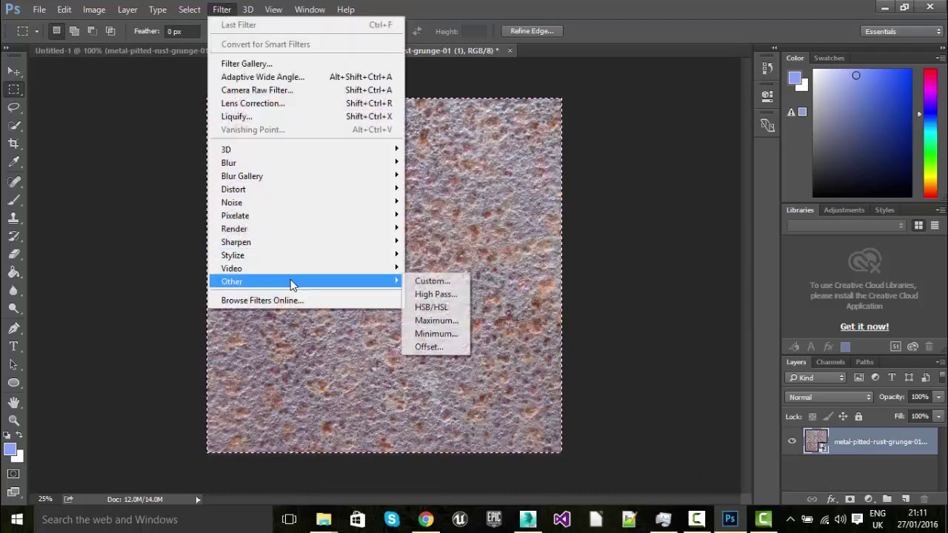
left_click(438, 346)
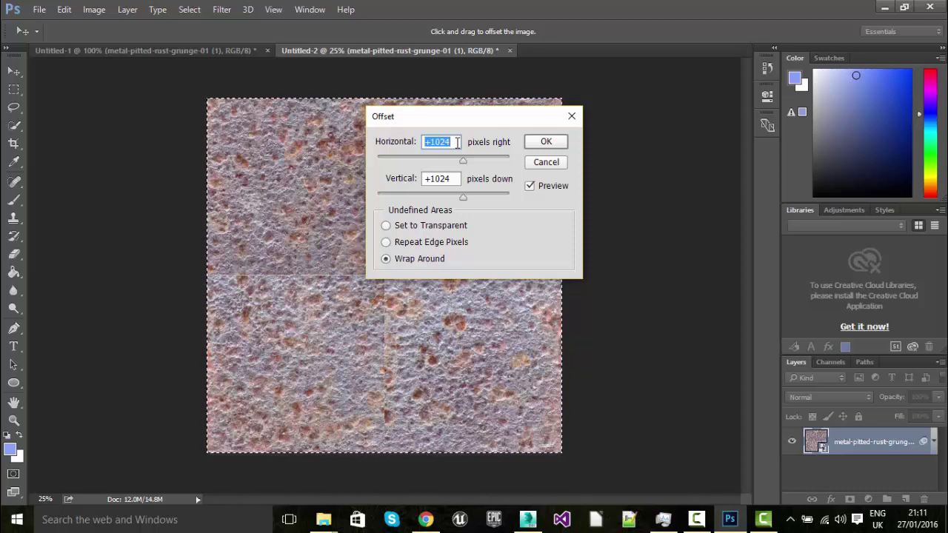
type("2")
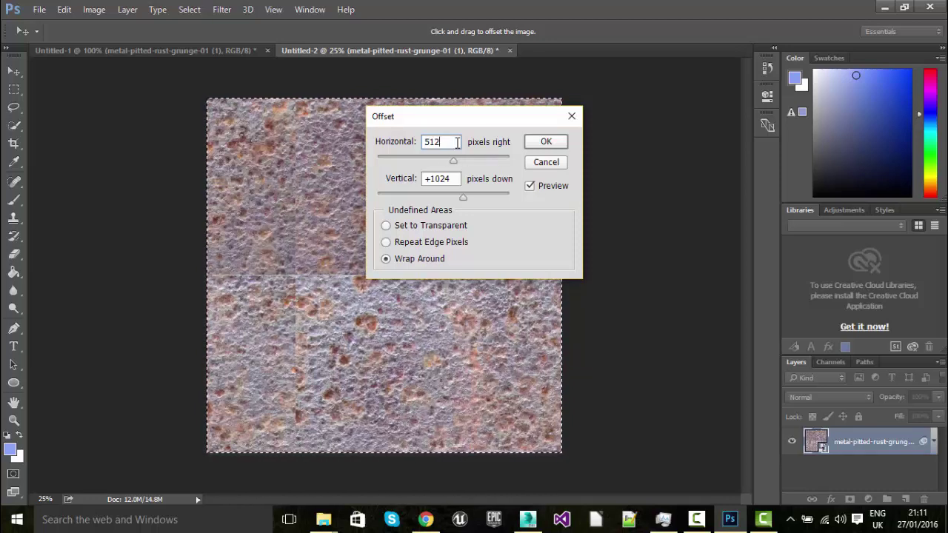
key("Tab")
type("512")
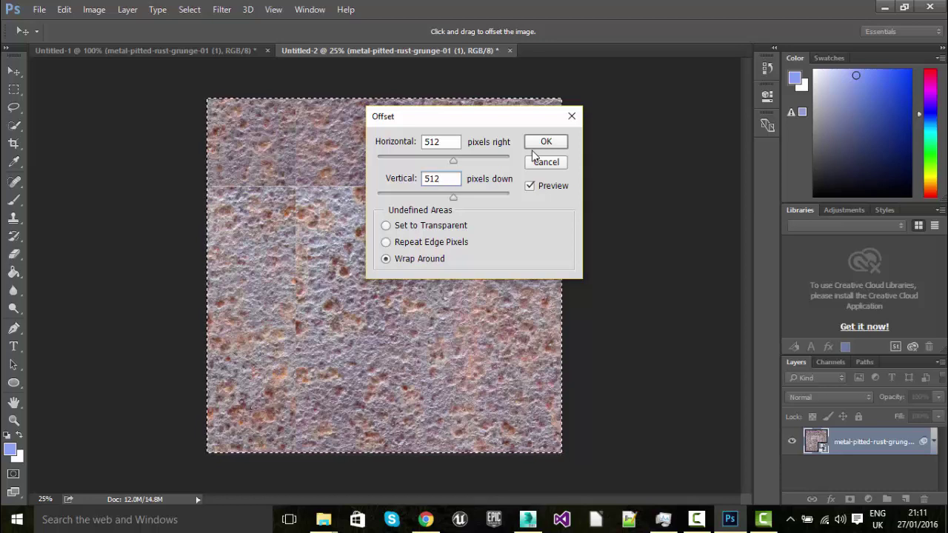
type("1")
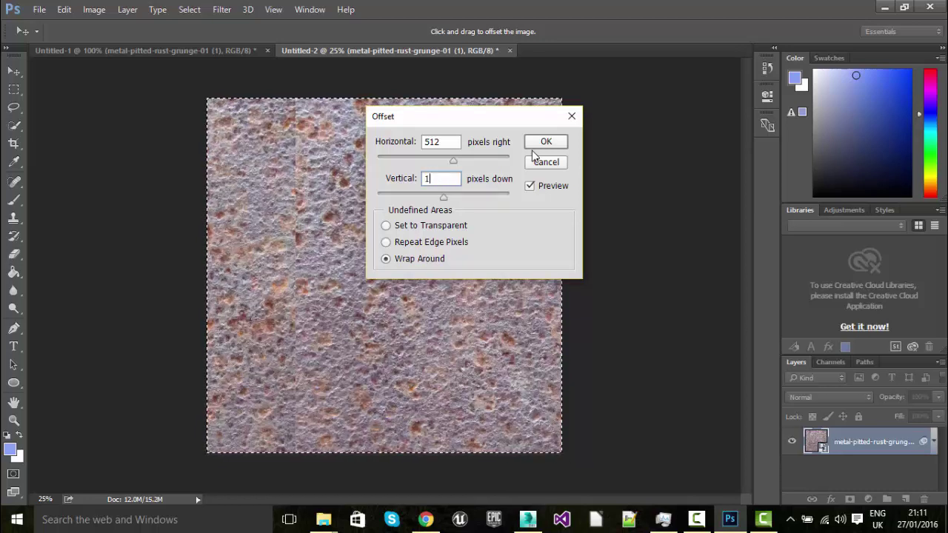
type("024")
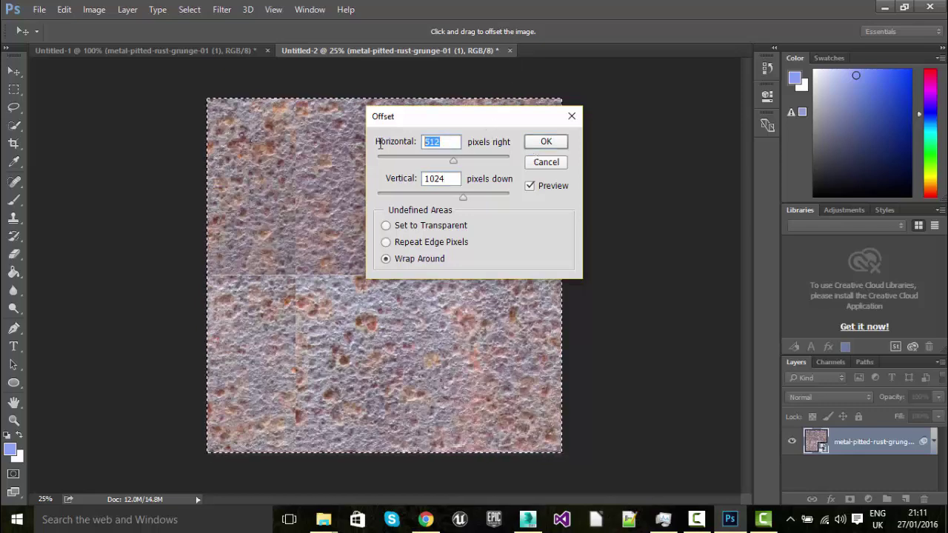
type("1024")
key("Return")
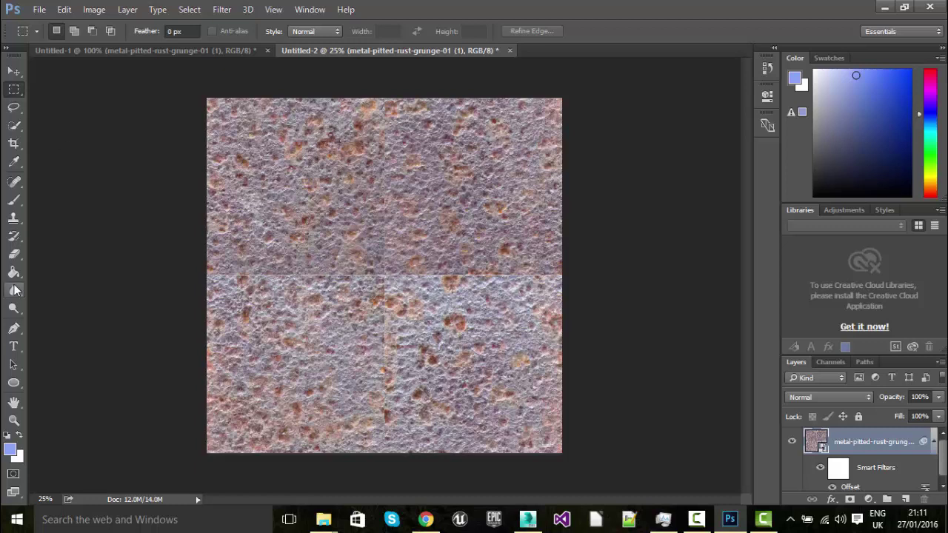
left_click(14, 218)
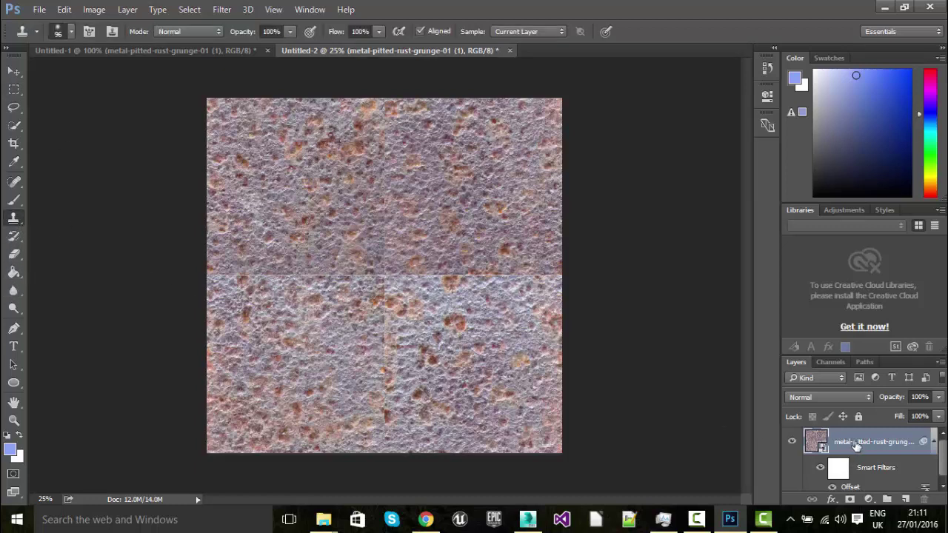
- Set a clone source on the texture, rasterizing the smart object layer when prompted
left_click(349, 338)
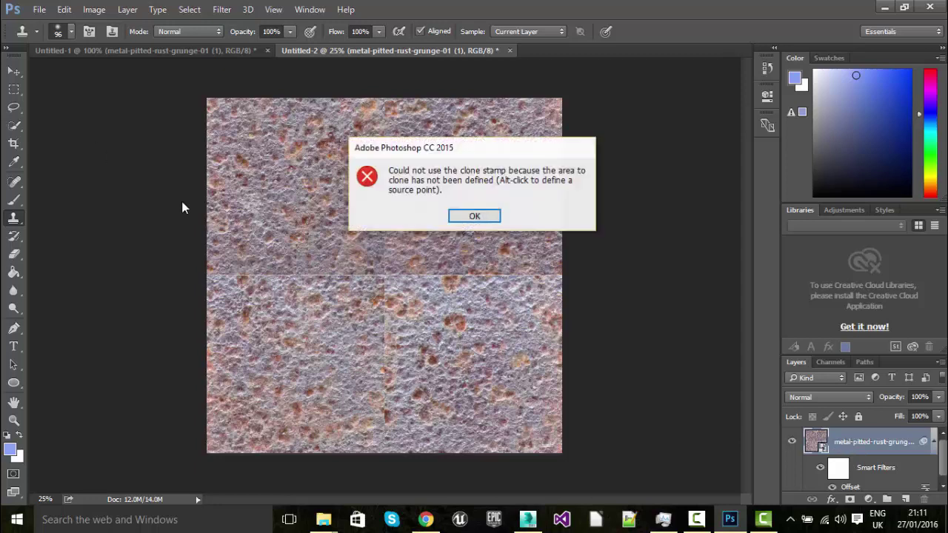
left_click(474, 216)
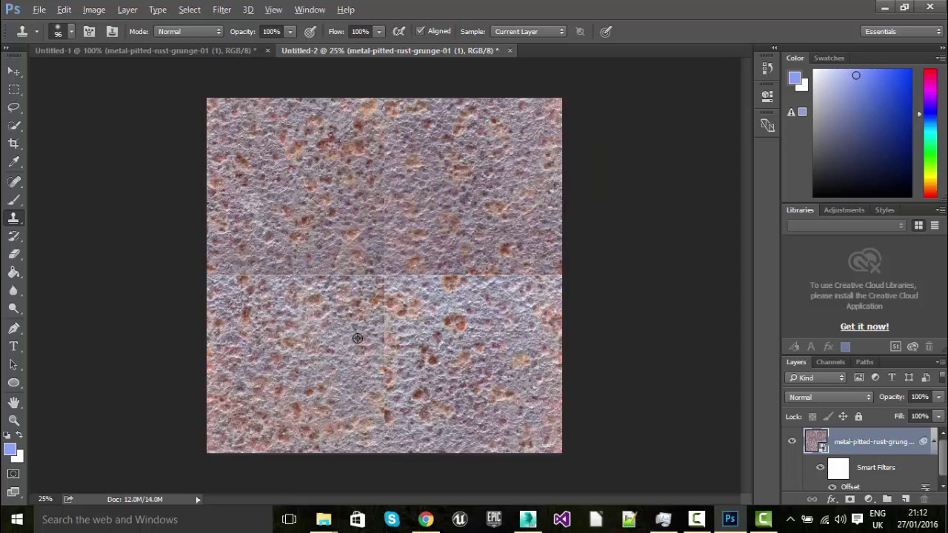
left_click(354, 275)
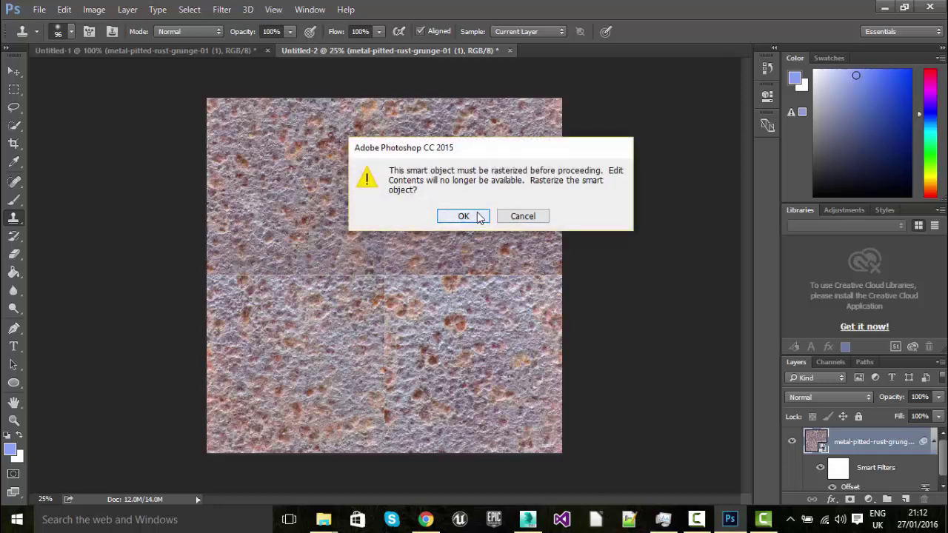
left_click(462, 215)
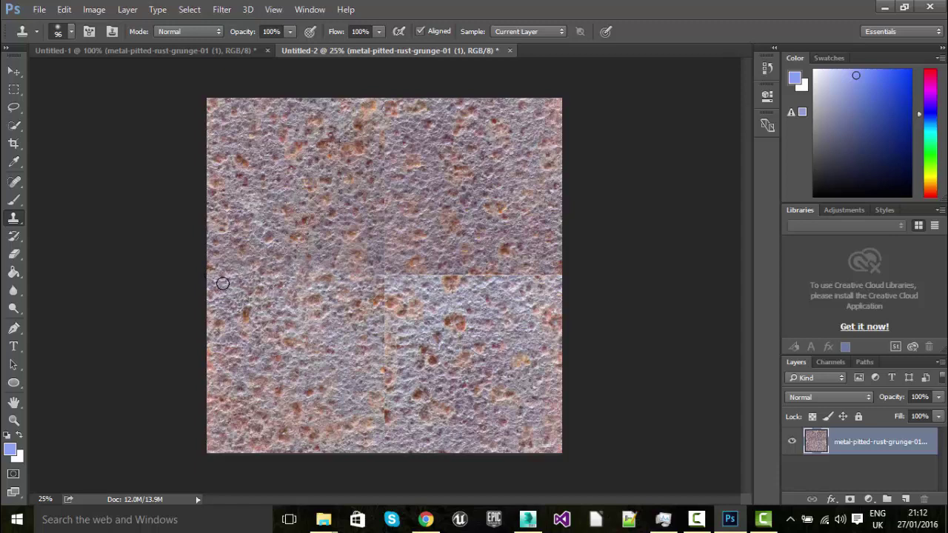
- Sample nearby rust and clone out the horizontal and vertical centre seams
left_click(382, 277, "alt")
mouse_move(404, 275)
left_mouse_down()
mouse_move(442, 276)
mouse_move(435, 272)
left_mouse_up()
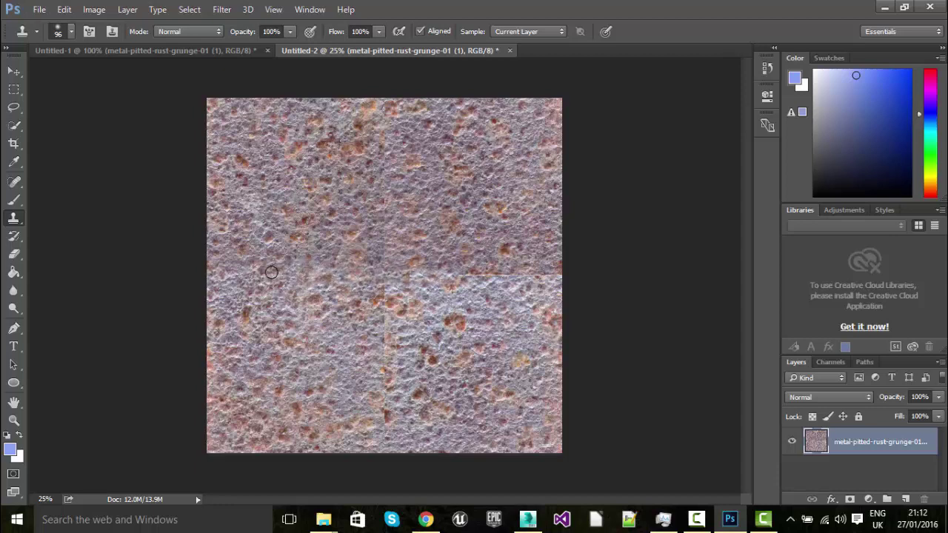
mouse_move(400, 275)
left_mouse_down()
mouse_move(559, 277)
mouse_move(411, 283)
mouse_move(389, 286)
mouse_move(384, 301)
mouse_move(384, 286)
mouse_move(386, 441)
left_mouse_up()
left_click(485, 273, "alt")
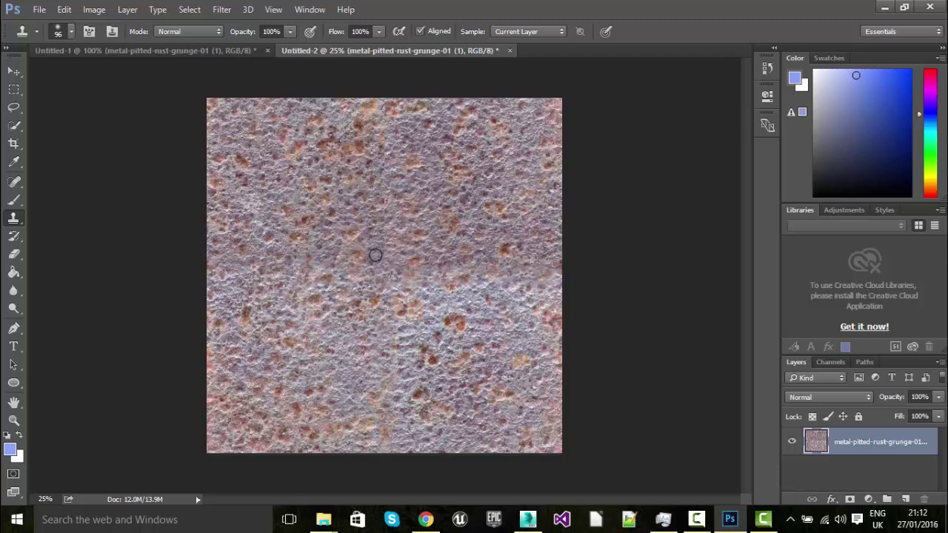
mouse_move(374, 252)
left_mouse_down()
mouse_move(384, 269)
mouse_move(384, 105)
left_mouse_up()
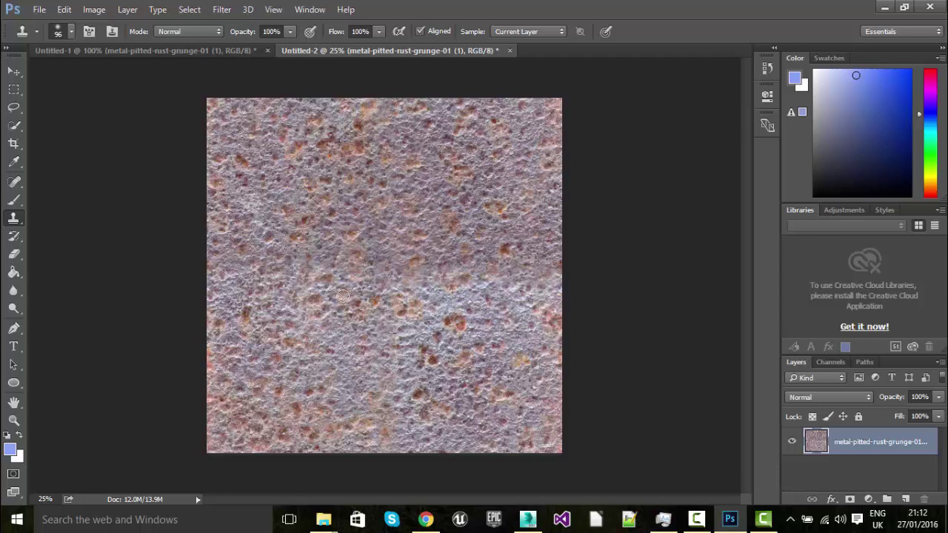
left_click_drag(389, 222, 370, 259)
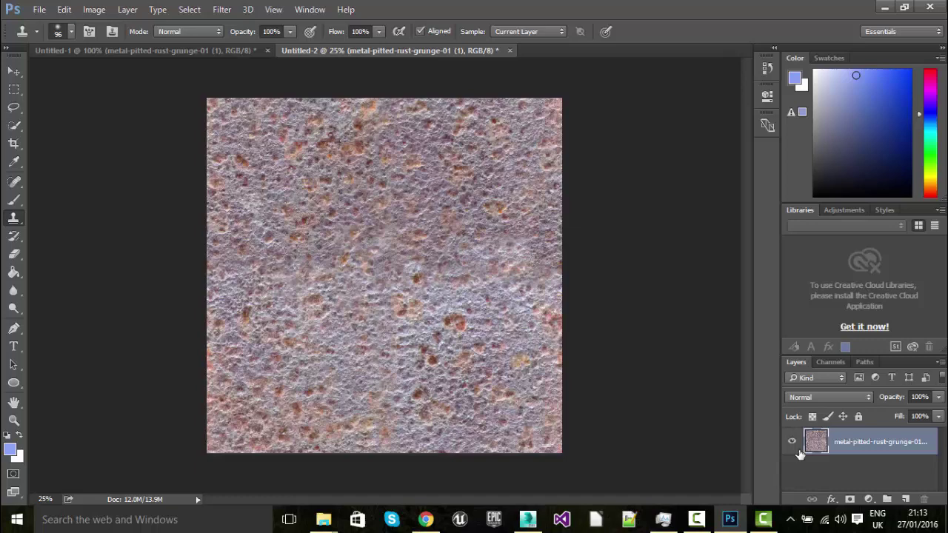
- Duplicate the finished rust texture layer into the Untitled-1 document
right_click(853, 445)
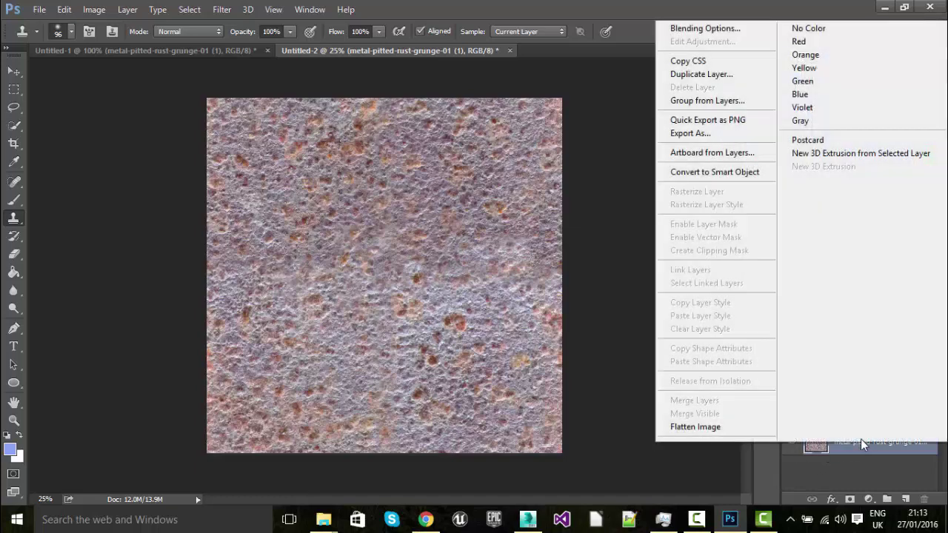
left_click(711, 74)
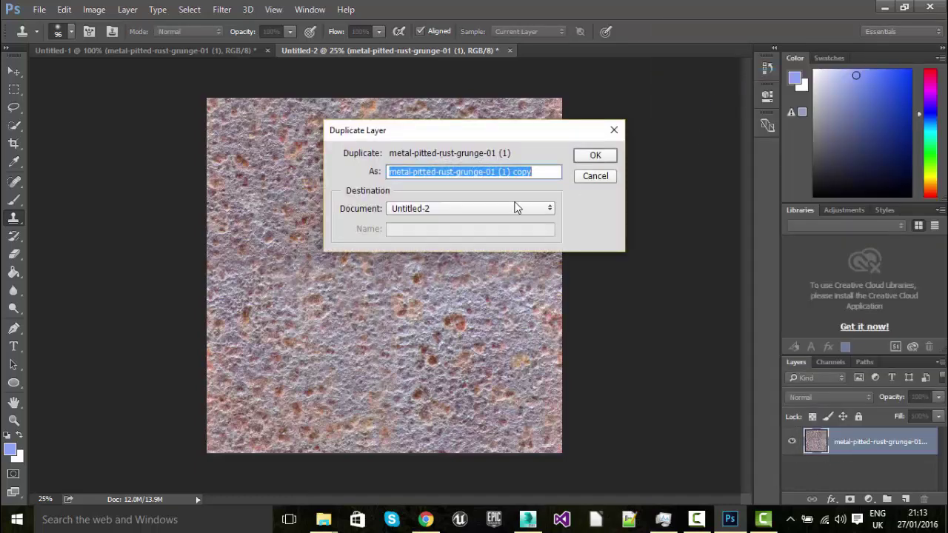
left_click(507, 210)
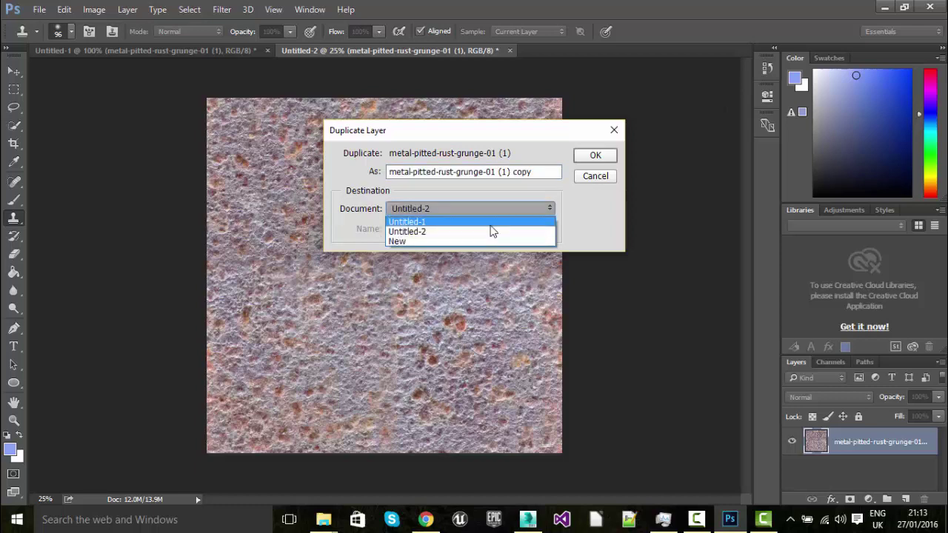
left_click(490, 223)
left_click(595, 156)
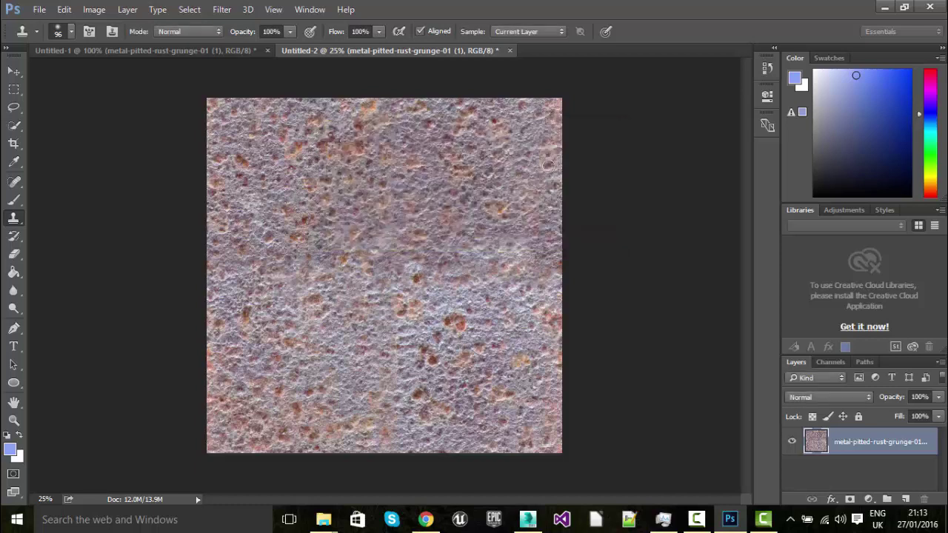
- In Untitled-1, hide the original rust texture layer beneath the new copy
left_click(133, 46)
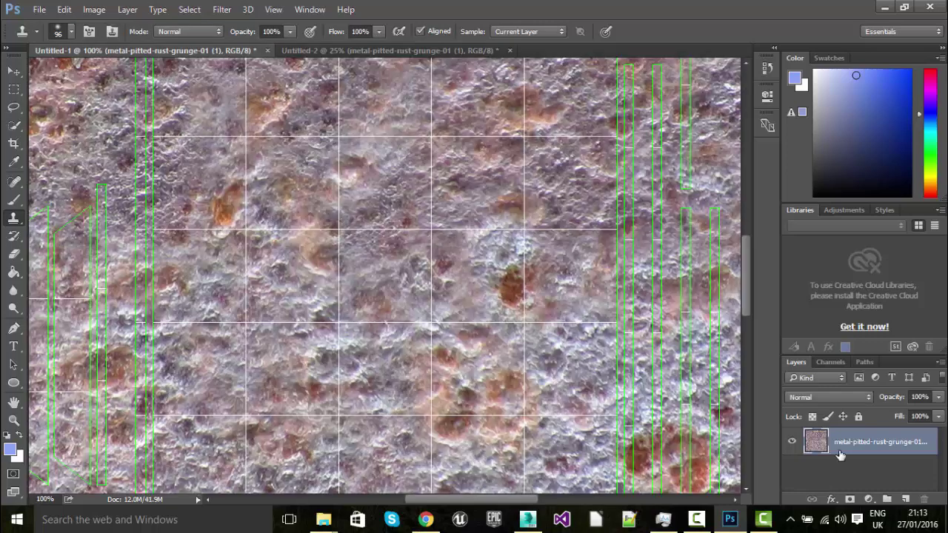
scroll(863, 474, "down", 1)
scroll(851, 468, "up", 1)
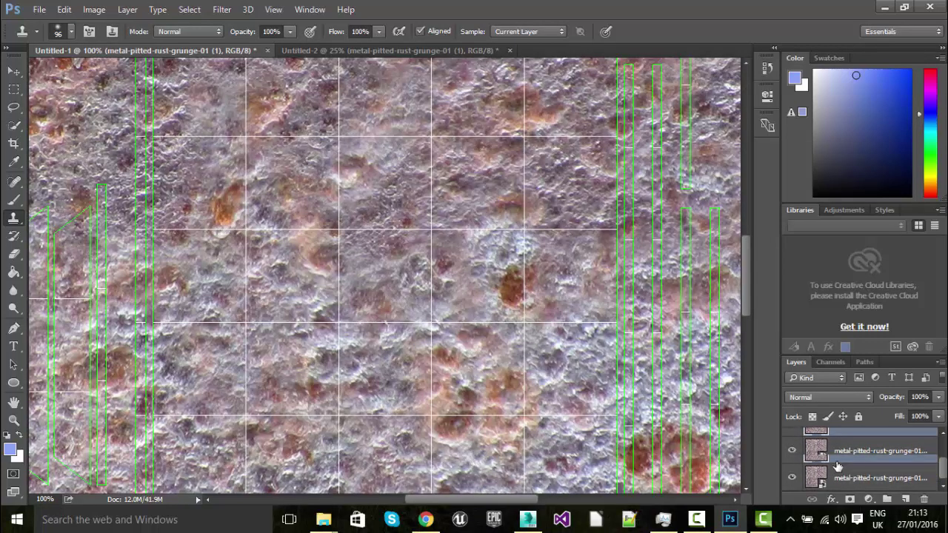
left_click(792, 478)
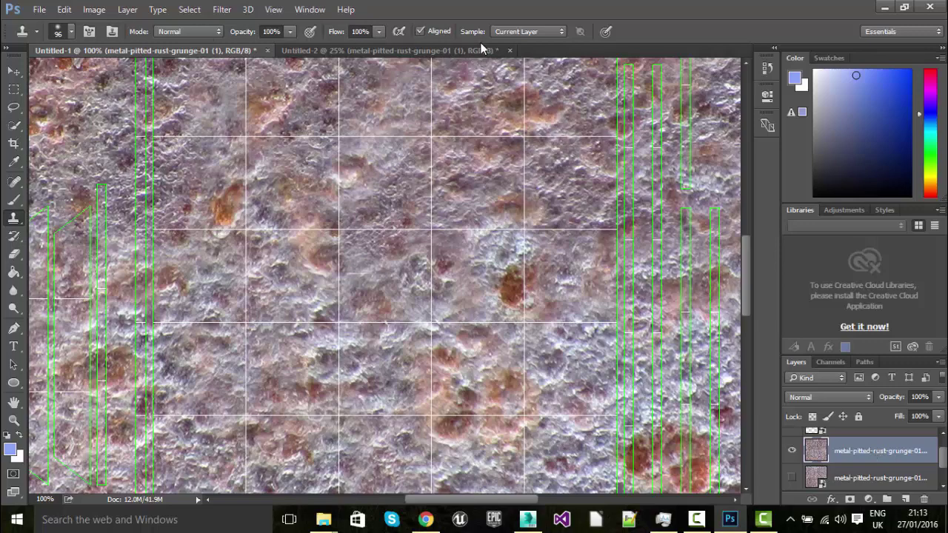
- Select the whole texture image with the Rectangular Marquee tool
left_click(15, 90)
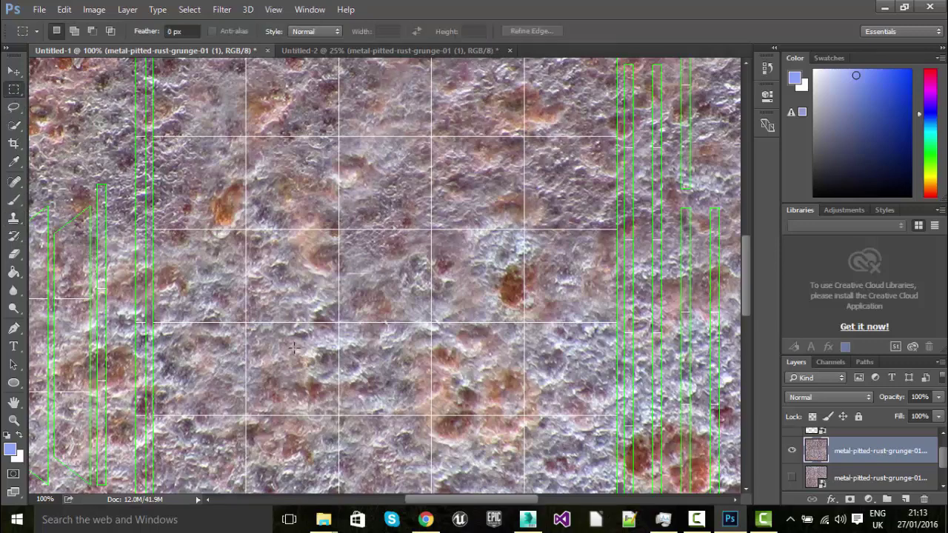
scroll(293, 348, "down", 3)
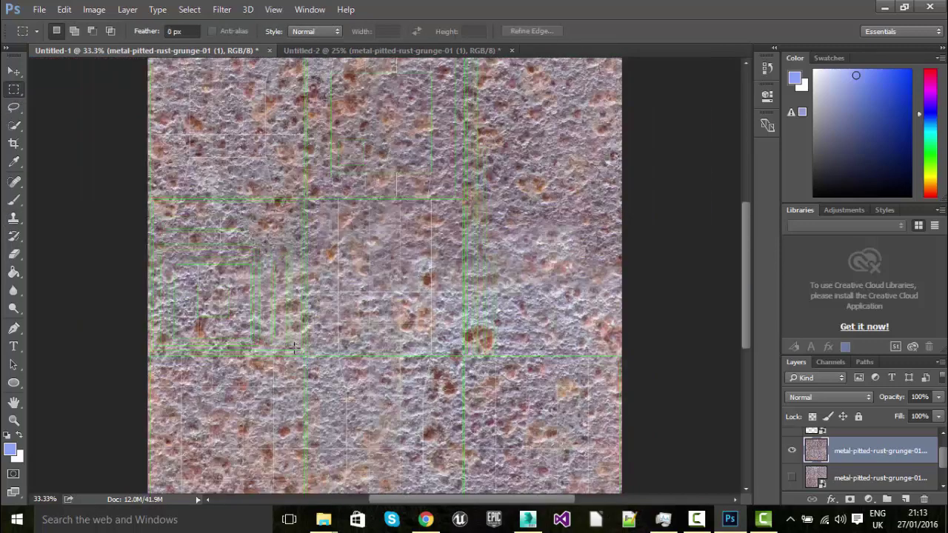
scroll(294, 348, "down", 1)
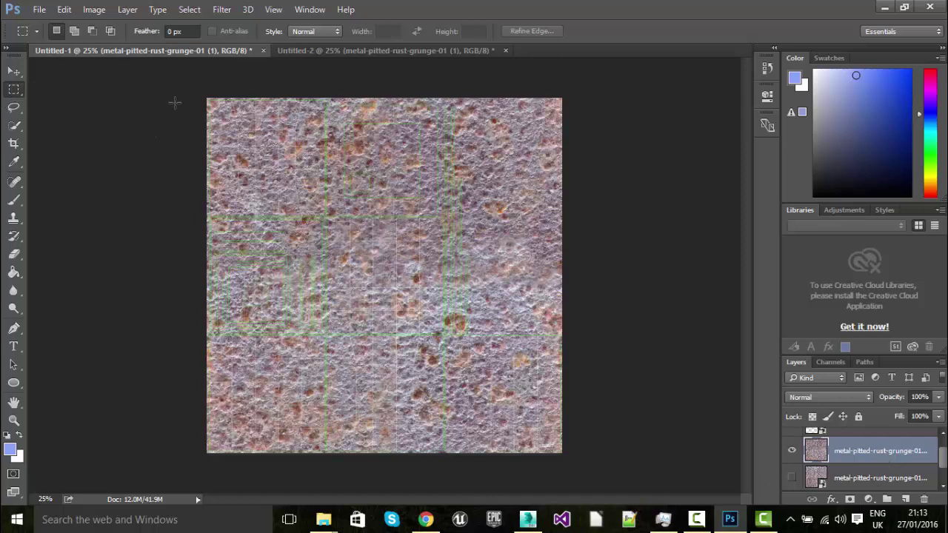
left_click_drag(184, 79, 717, 474)
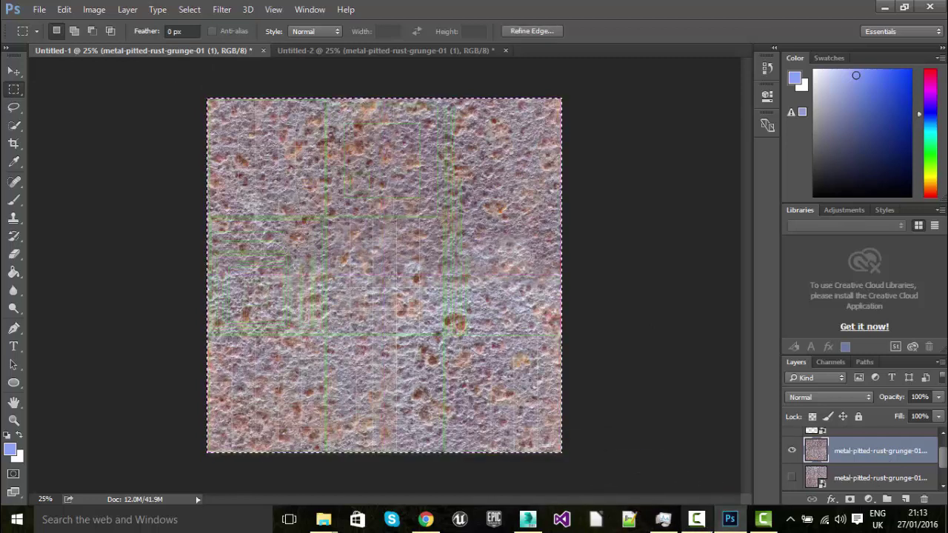
- Free Transform the texture down to 50% in the top-left quarter and apply it
right_click(398, 318)
left_click(428, 162)
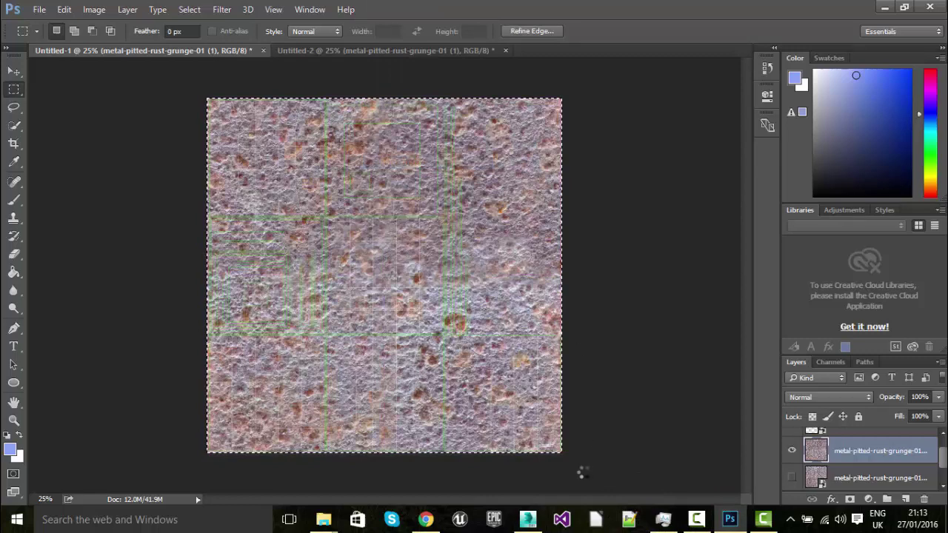
left_click_drag(563, 452, 384, 276)
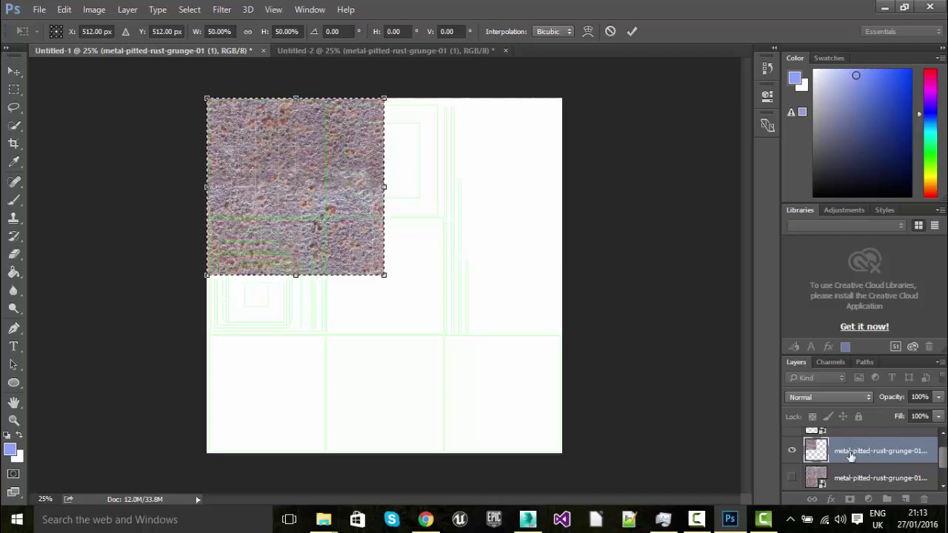
right_click(326, 235)
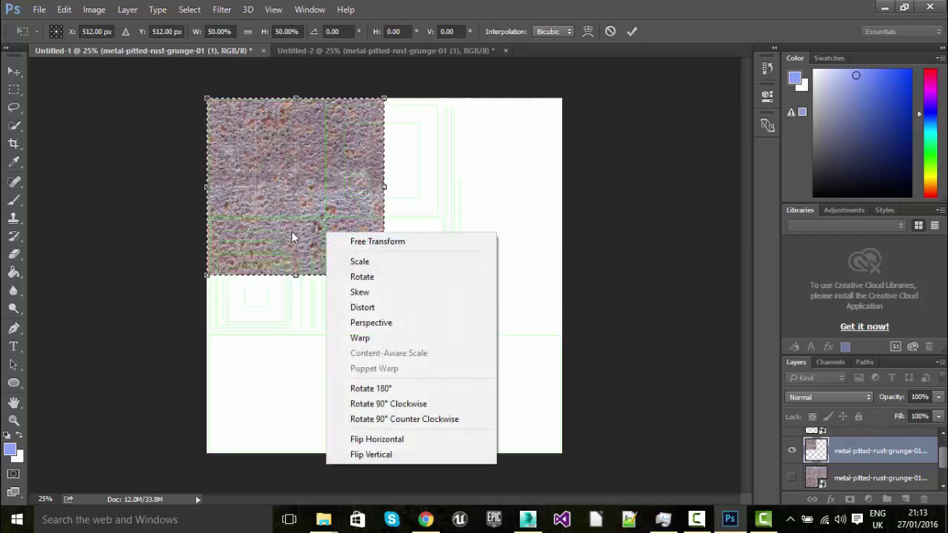
left_click(374, 242)
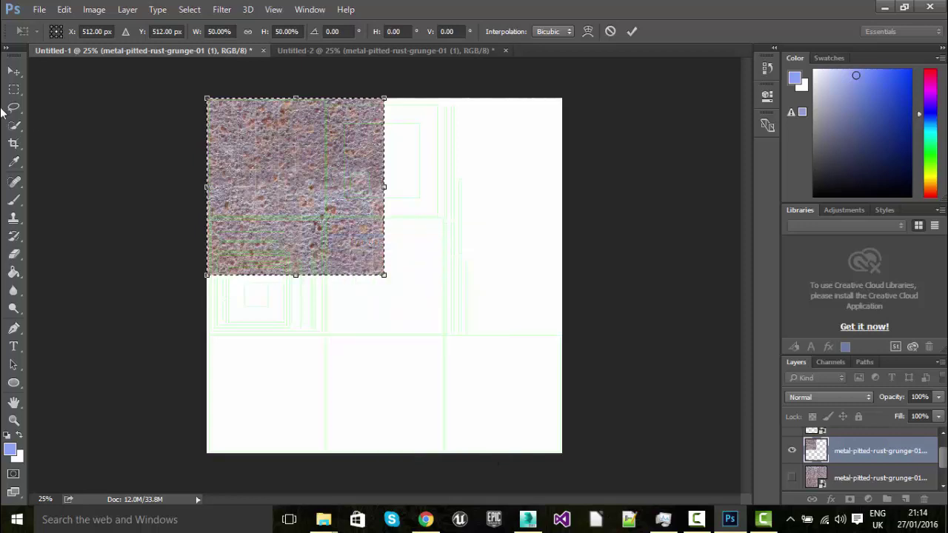
left_click(15, 215)
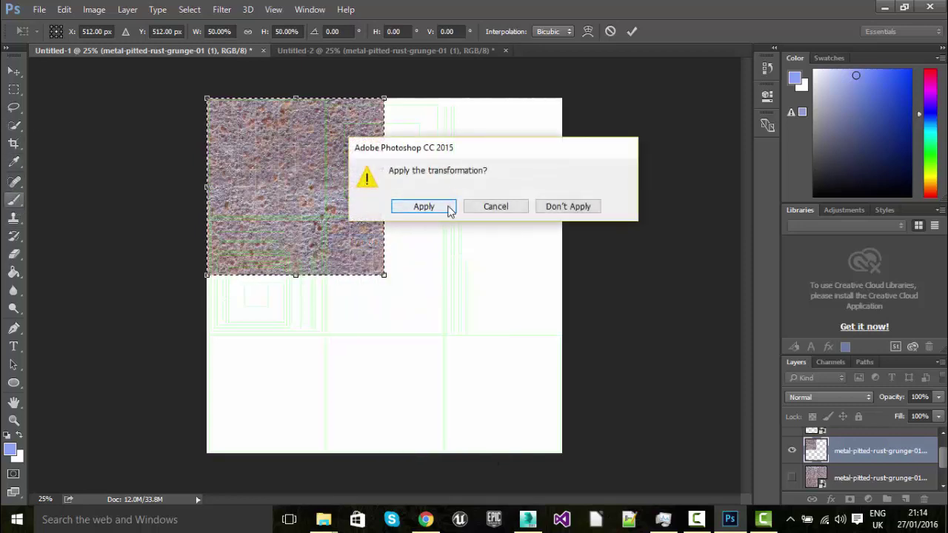
left_click(447, 208)
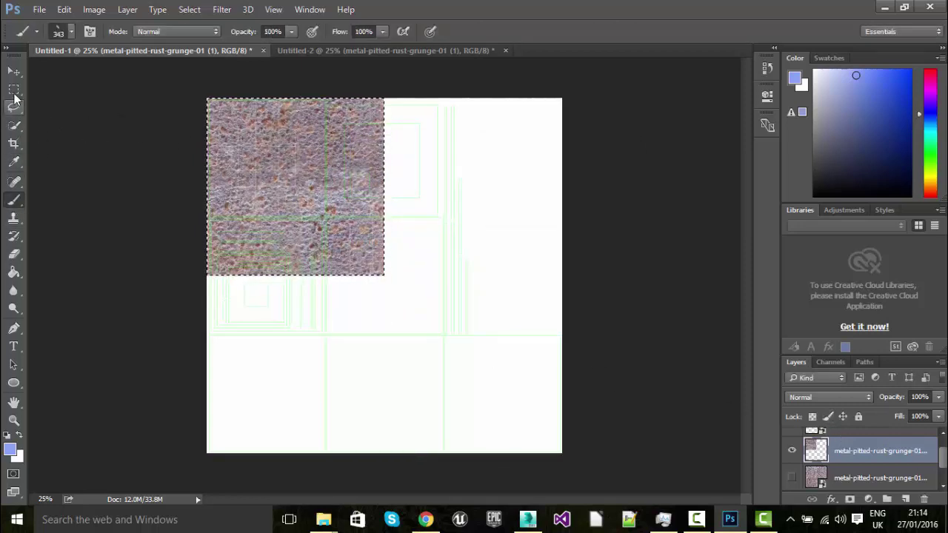
- Duplicate the scaled texture layer and move the copy into the top-right quarter
right_click(924, 455)
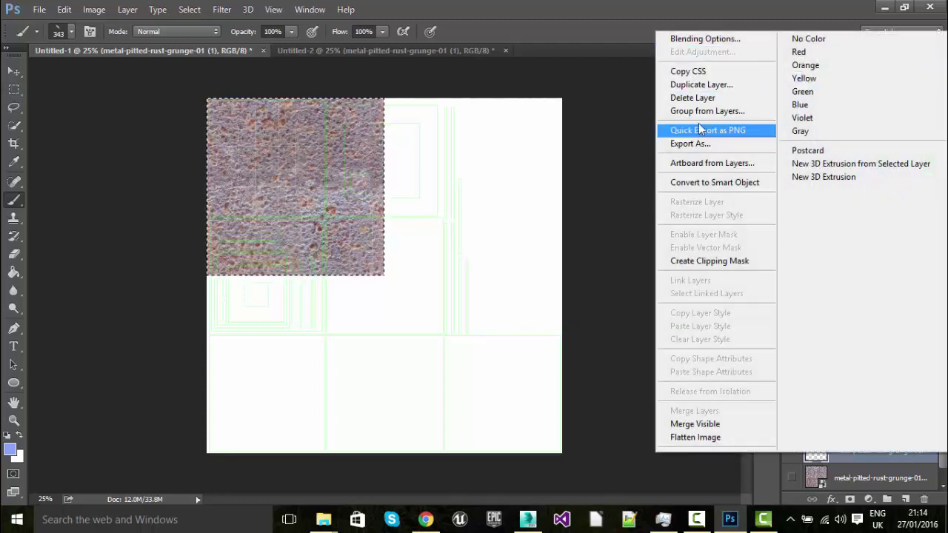
left_click(696, 86)
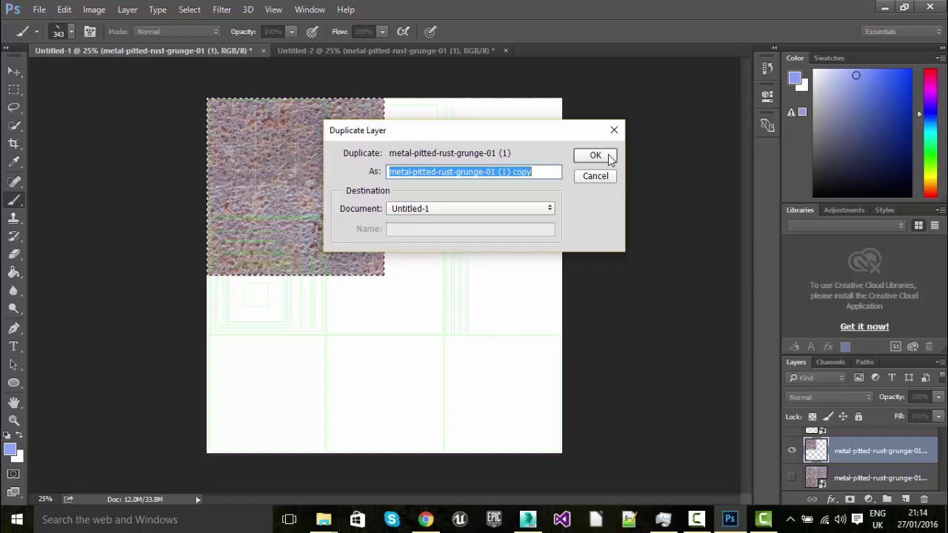
left_click(609, 157)
key("v")
mouse_move(471, 258)
left_mouse_down()
mouse_move(631, 259)
mouse_move(508, 311)
mouse_move(417, 297)
mouse_move(473, 247)
left_mouse_up()
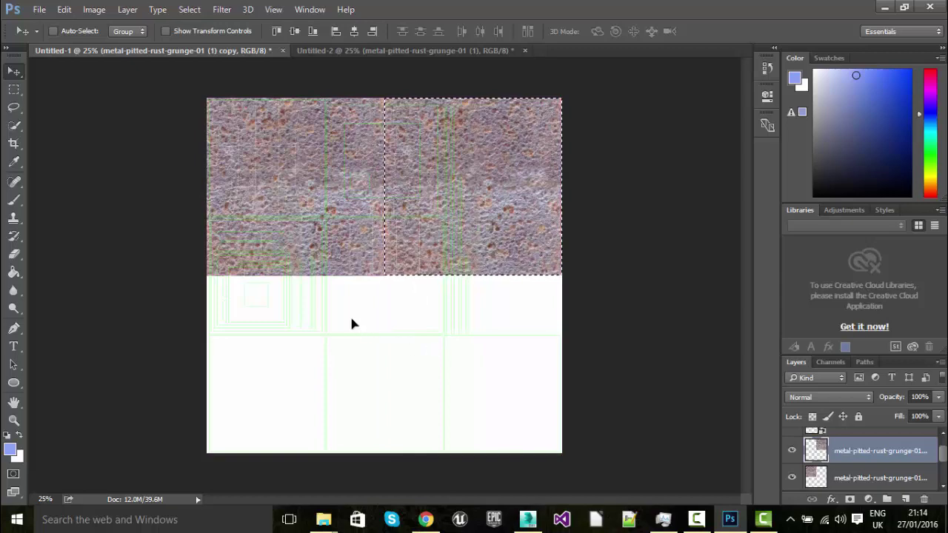
- Duplicate both texture layers and move the pair down to fill the bottom half
left_click(867, 478, "shift")
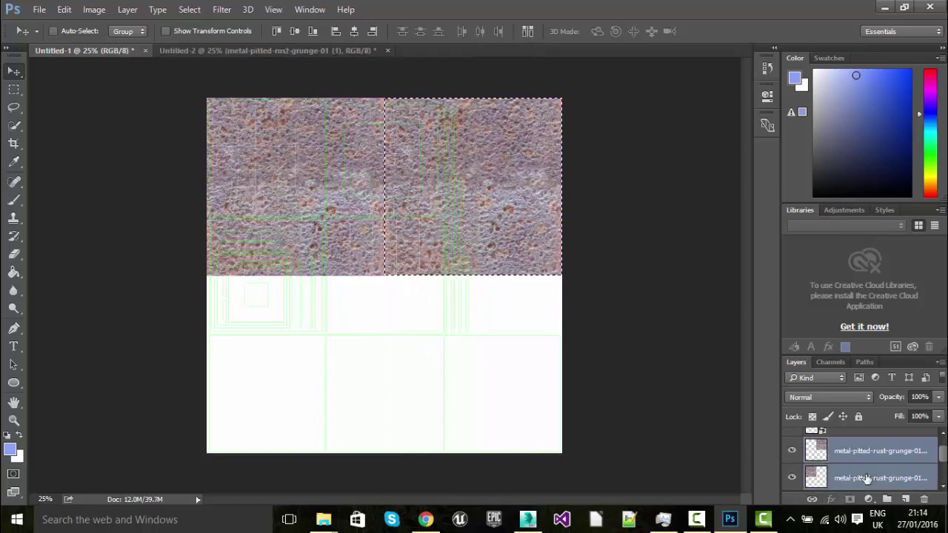
right_click(866, 479)
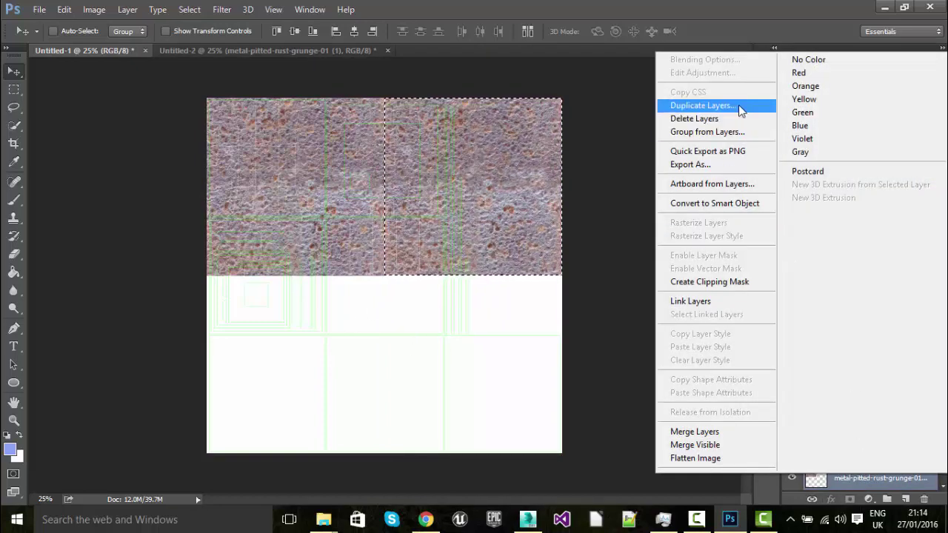
left_click(703, 105)
left_click(596, 158)
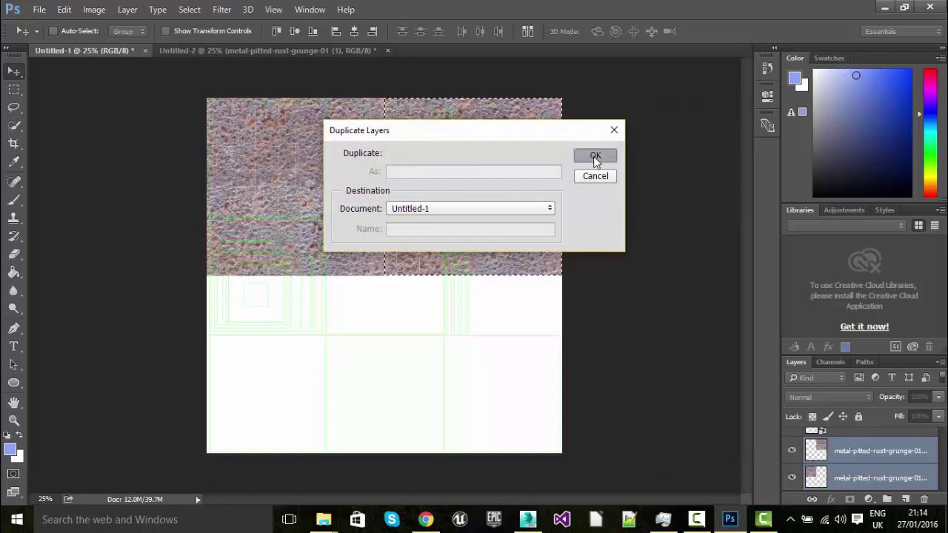
left_click_drag(311, 328, 342, 360)
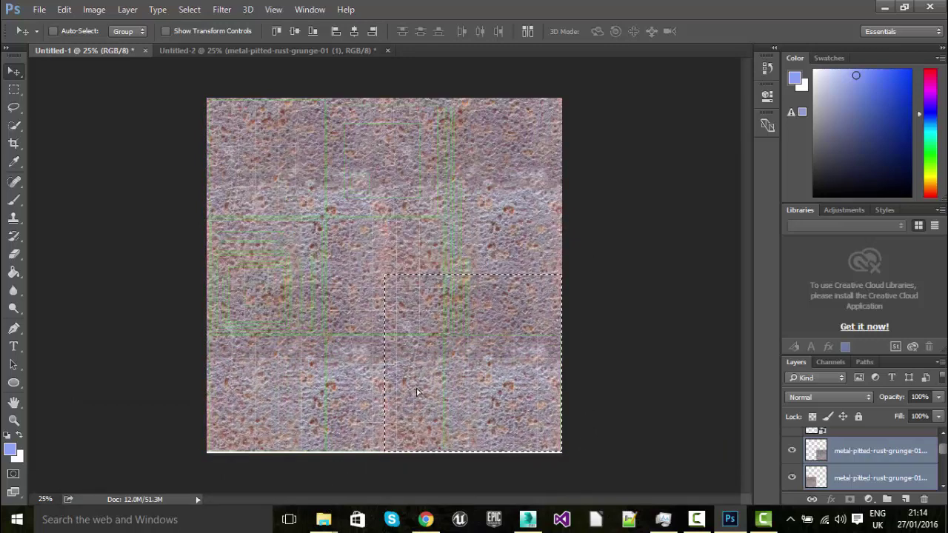
left_click_drag(414, 388, 414, 391)
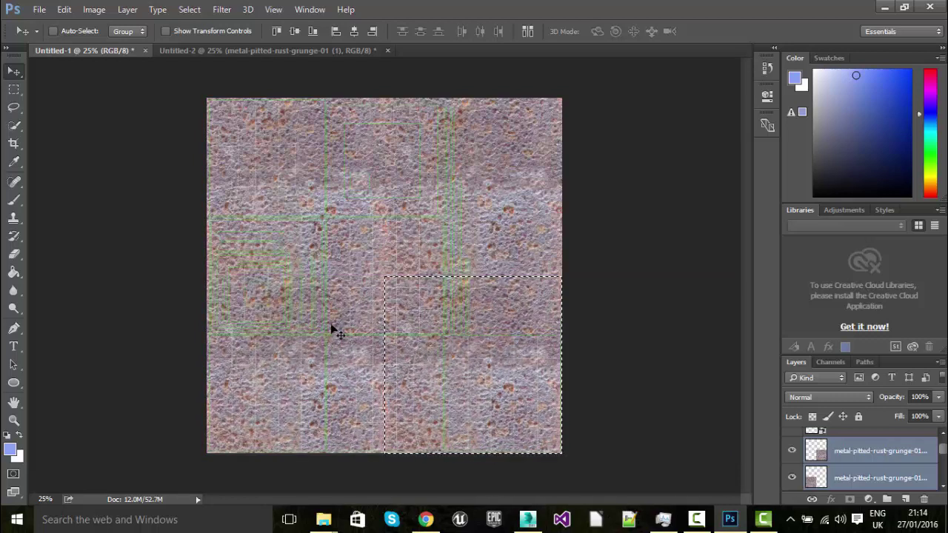
key("ctrl+plus")
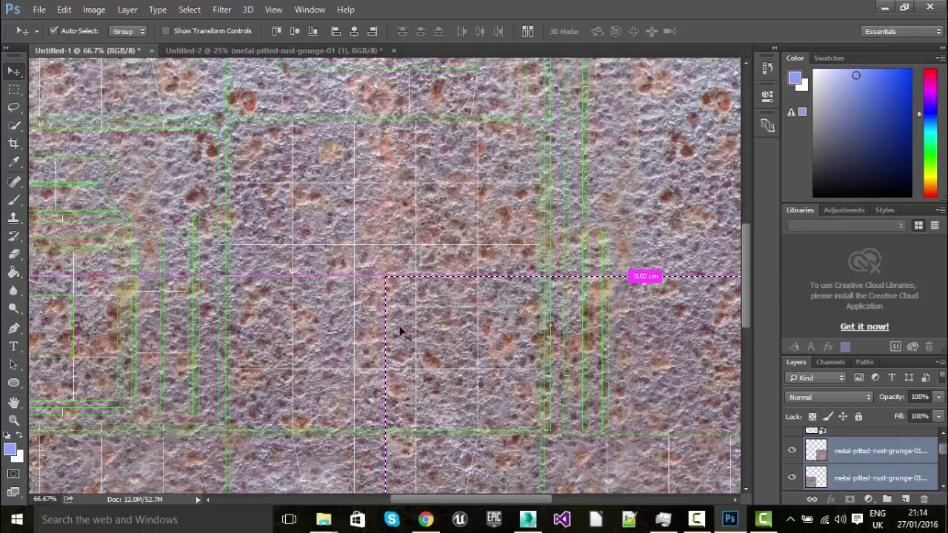
- Save the image as PNG 'safeTexture' in the safeText folder, accepting the PNG options
left_click(39, 10)
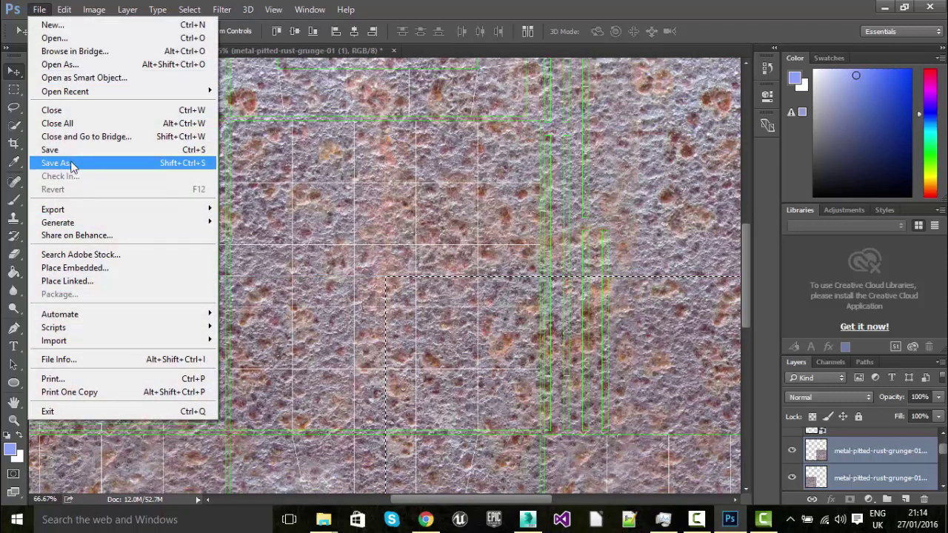
left_click(71, 162)
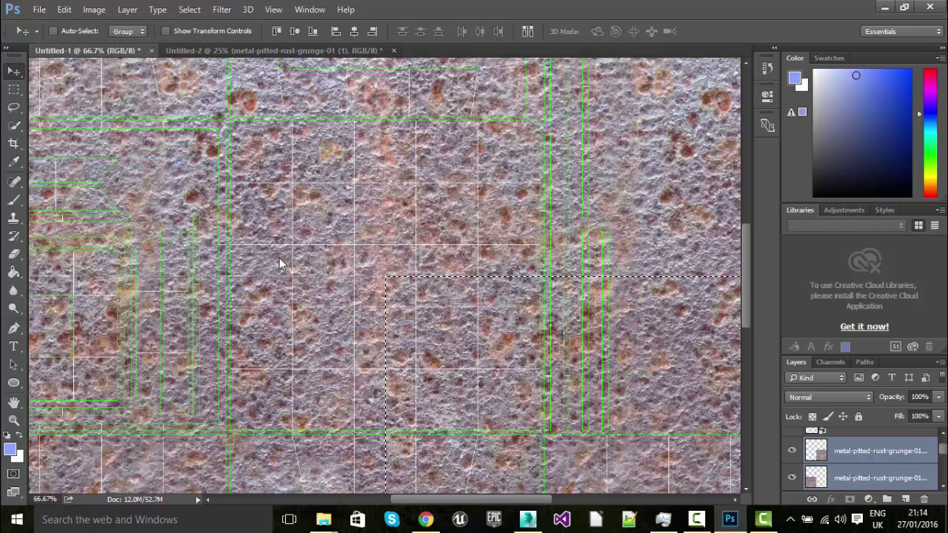
type("sa")
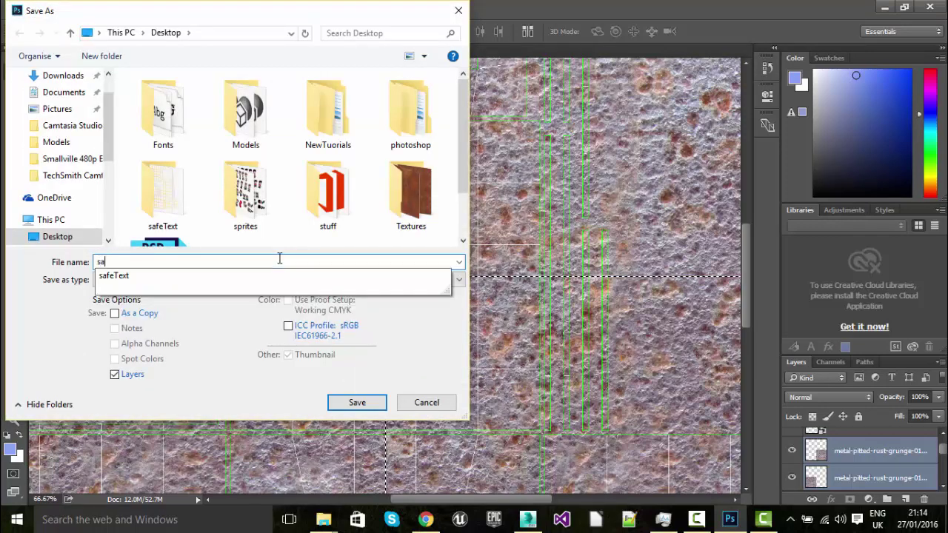
type("feTexture")
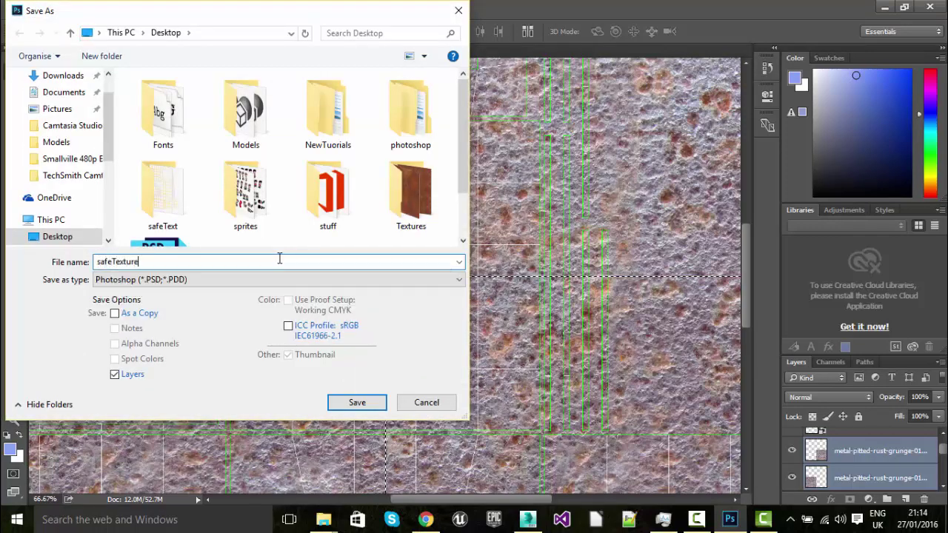
left_click(311, 280)
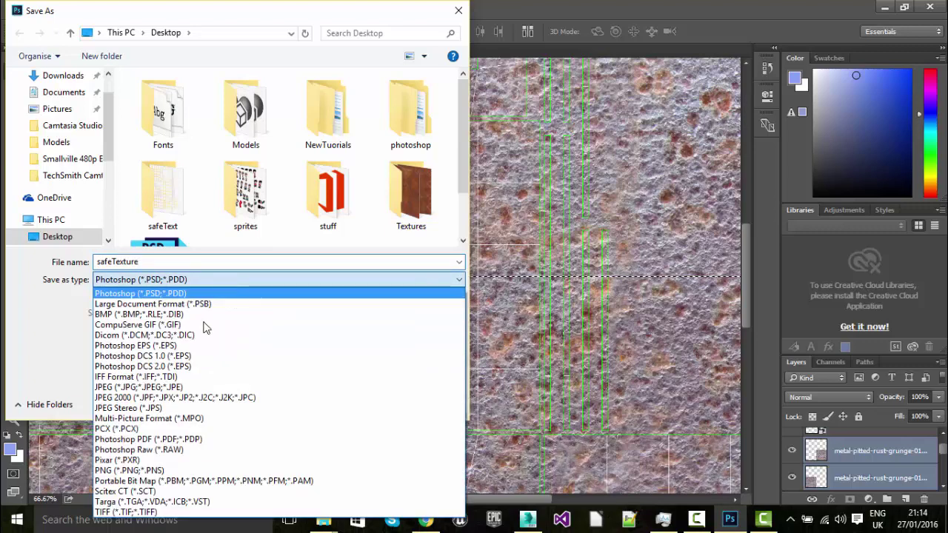
left_click(188, 471)
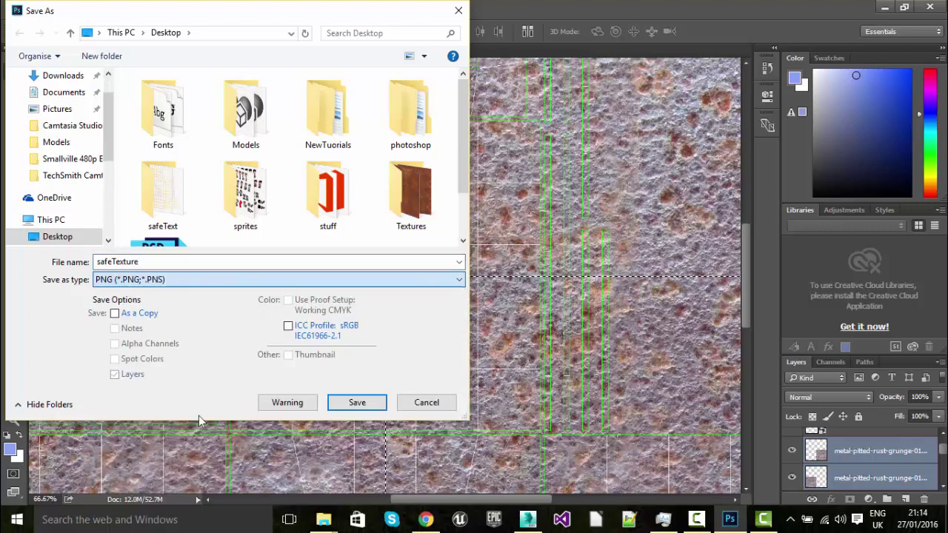
double_click(163, 191)
left_click(356, 402)
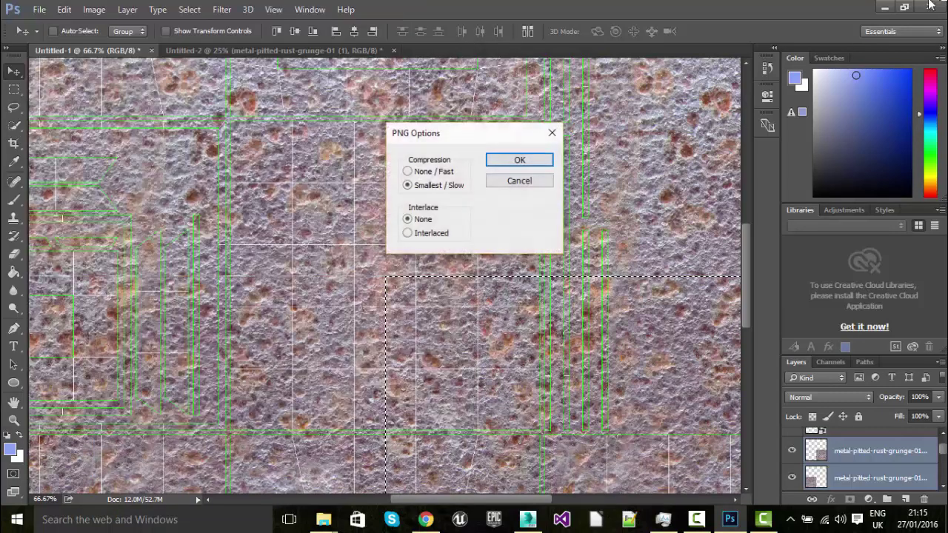
left_click(537, 162)
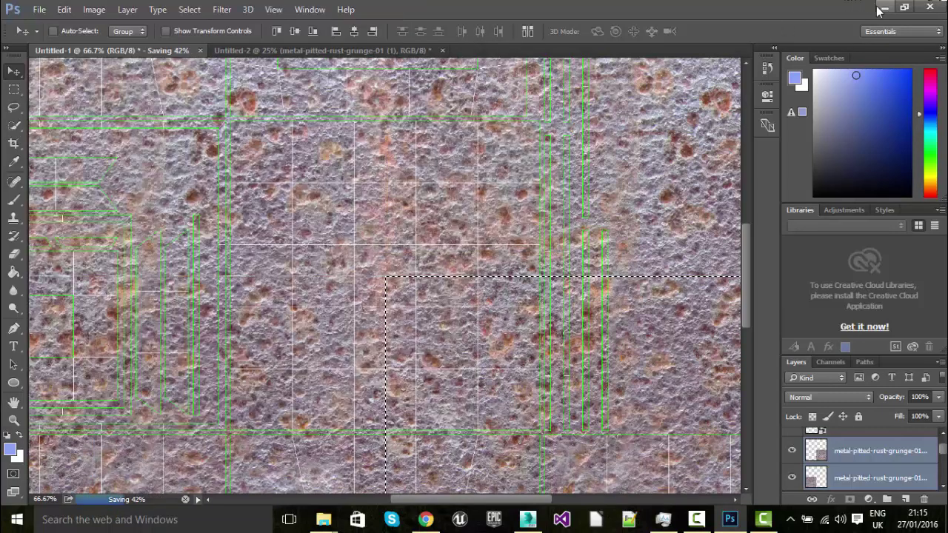